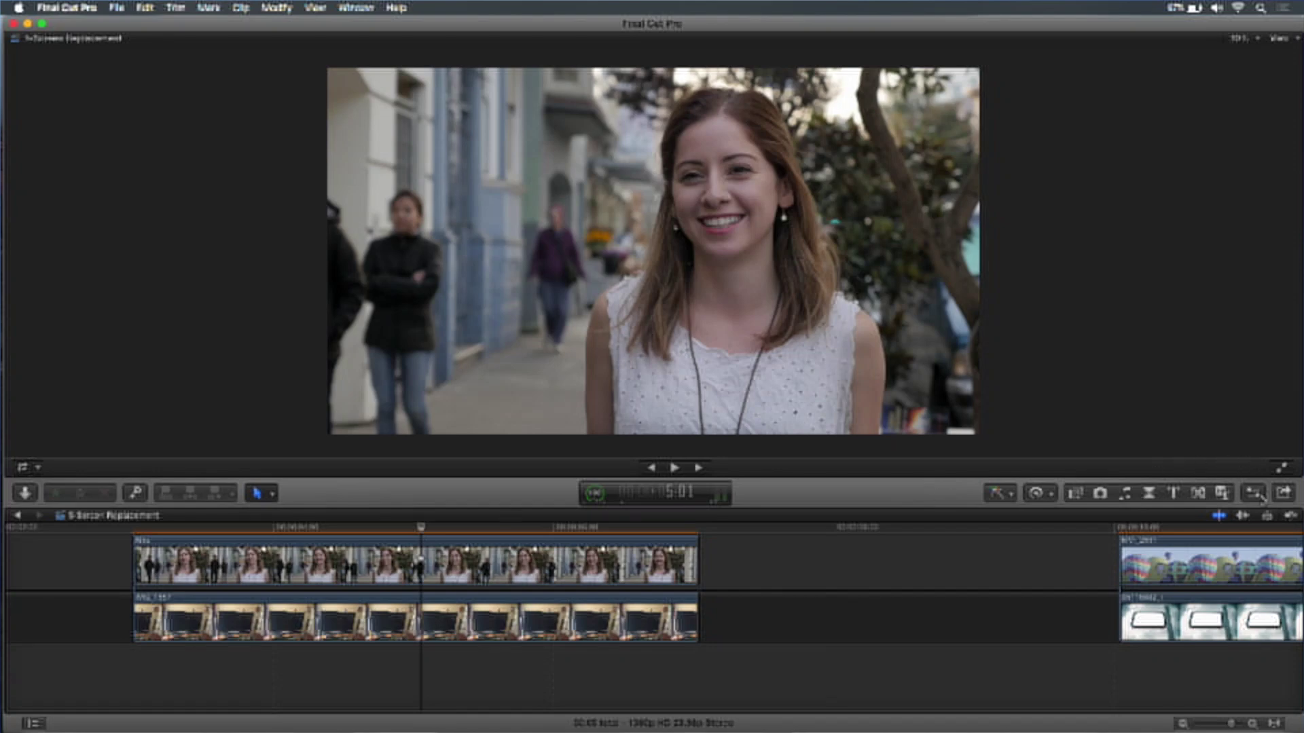
- In the Inspector, collapse Transform and Crop and expand the four Distort corner parameters
click(1256, 498)
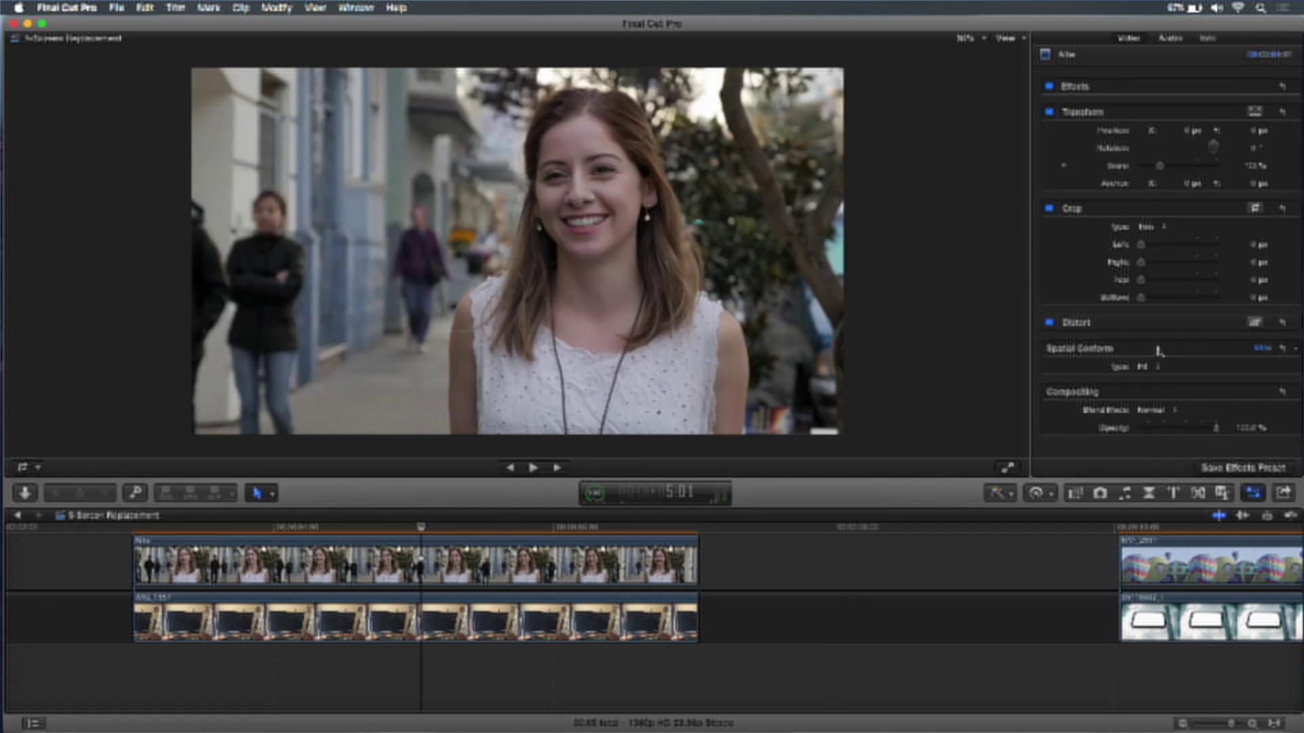
click(1228, 112)
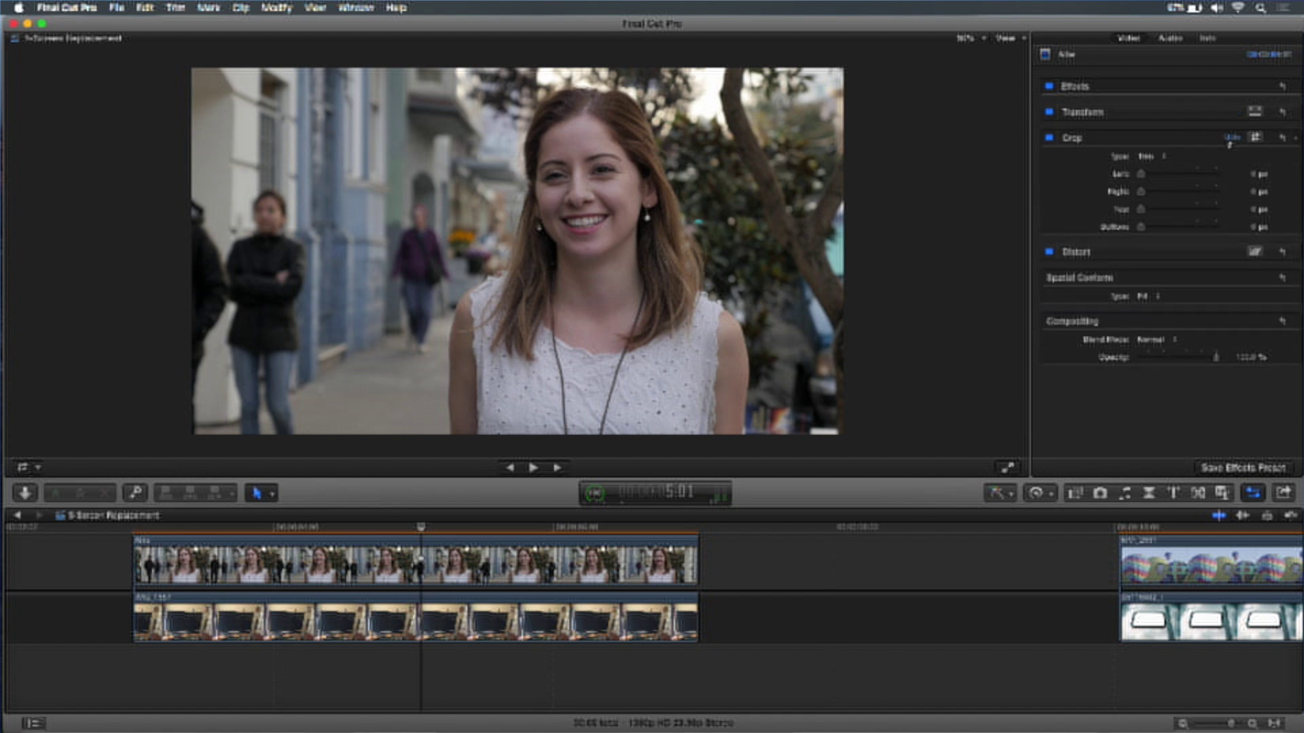
click(1229, 139)
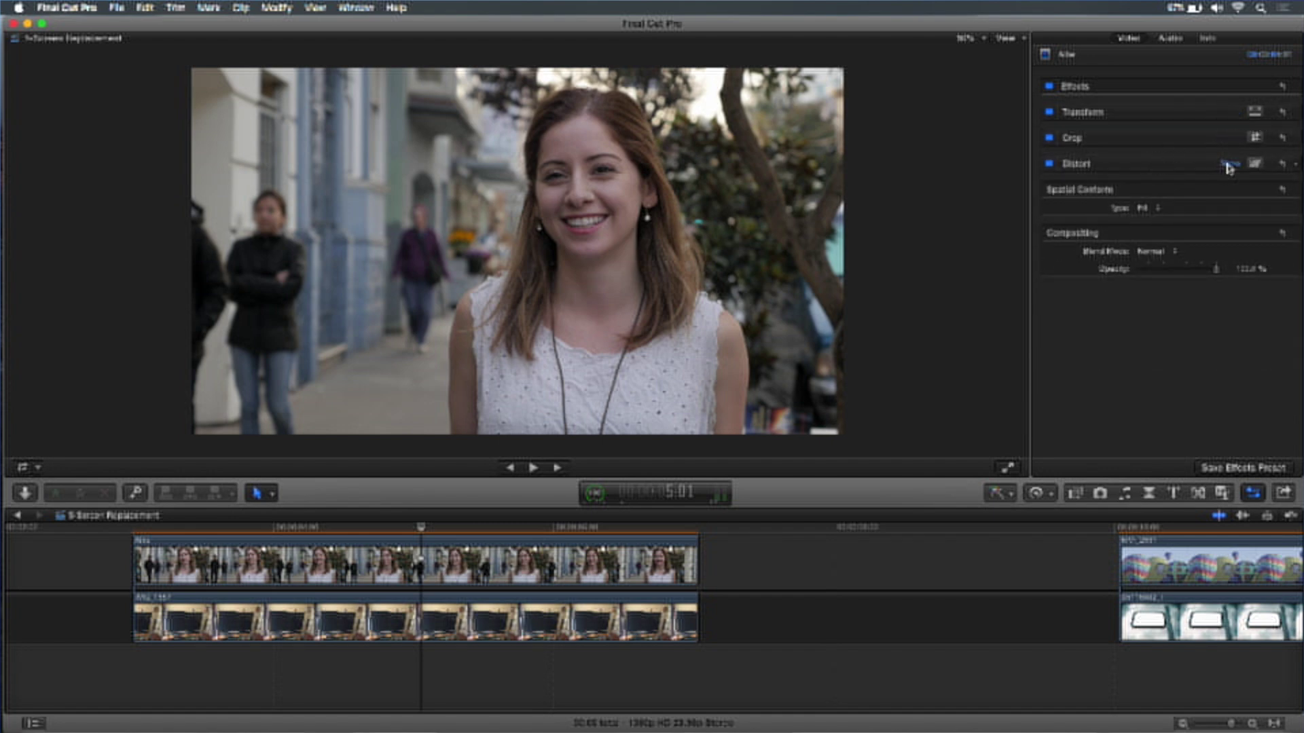
click(1230, 164)
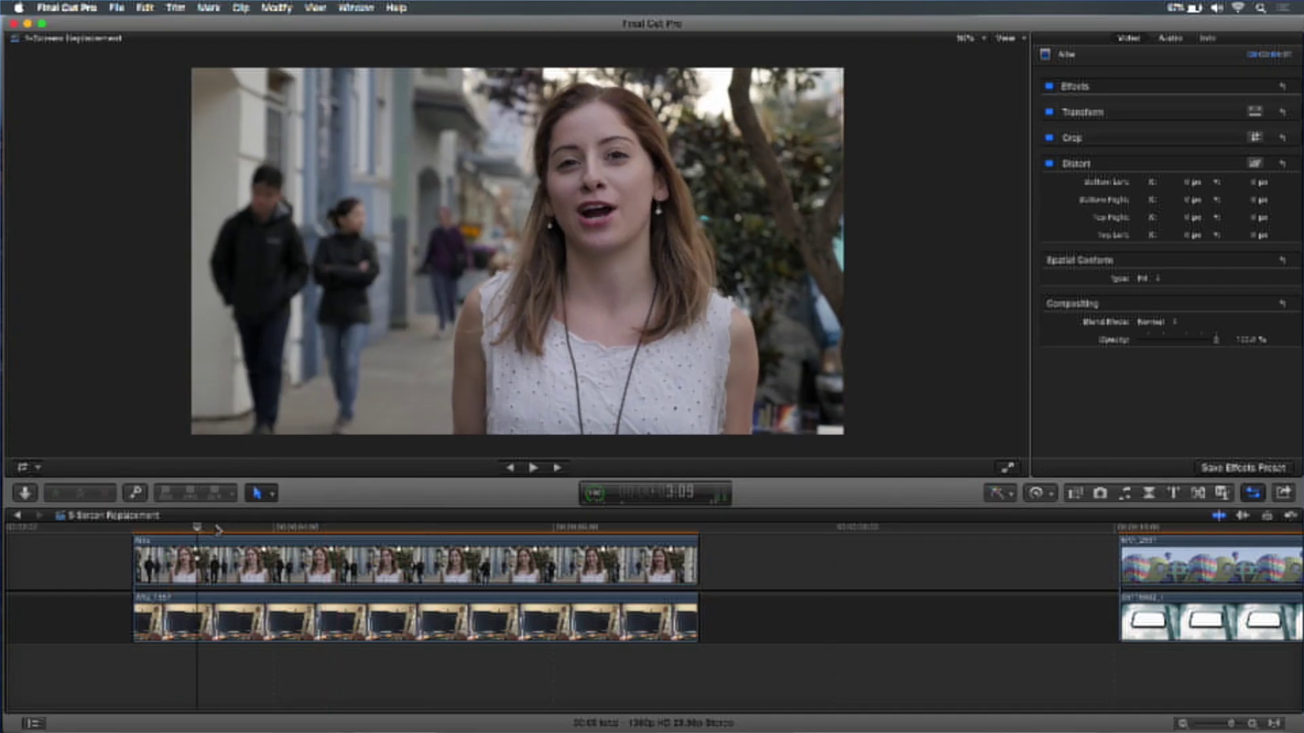
click(265, 529)
drag(267, 529, 391, 529)
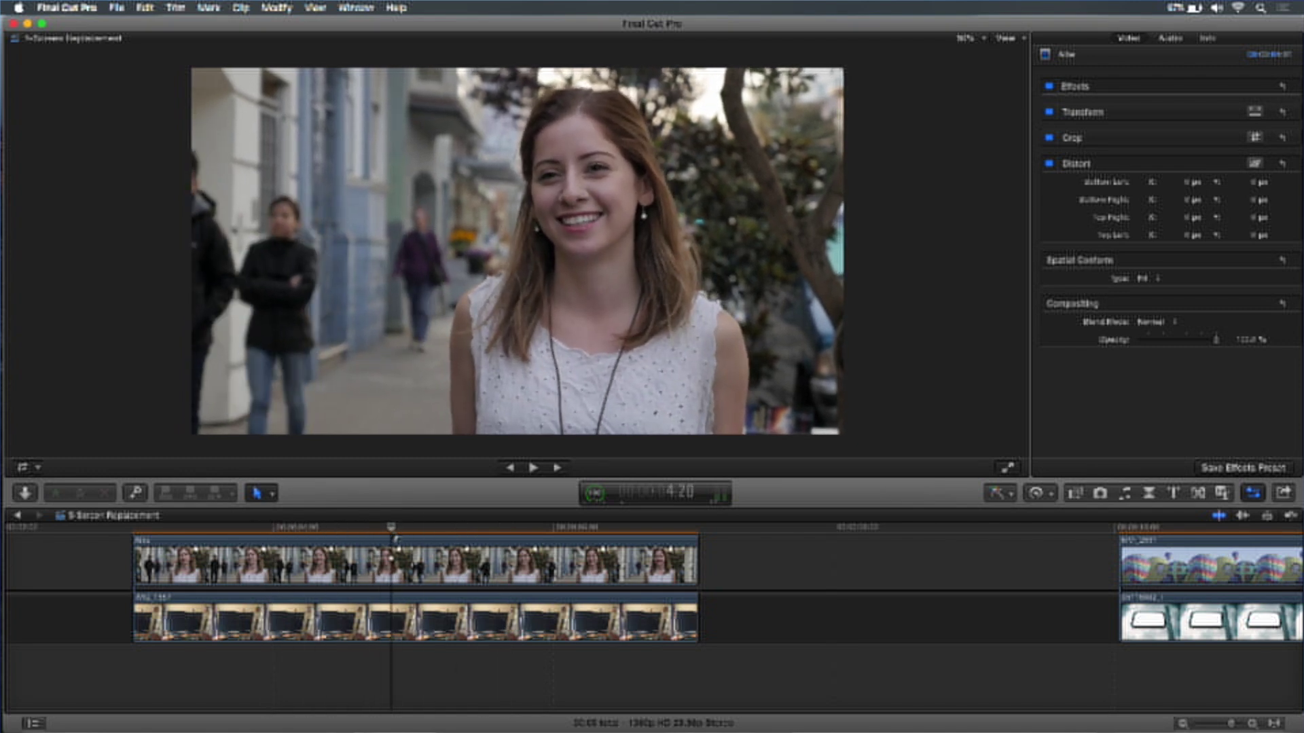
key(v)
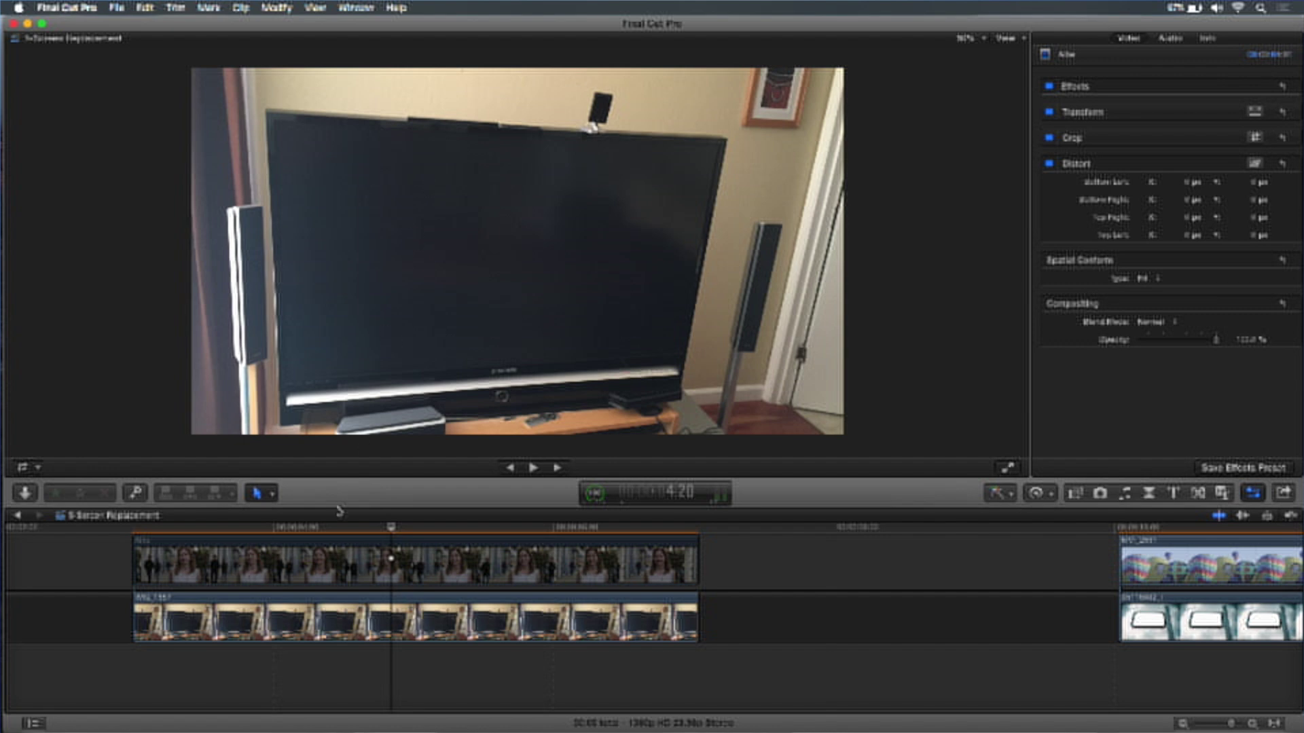
click(443, 529)
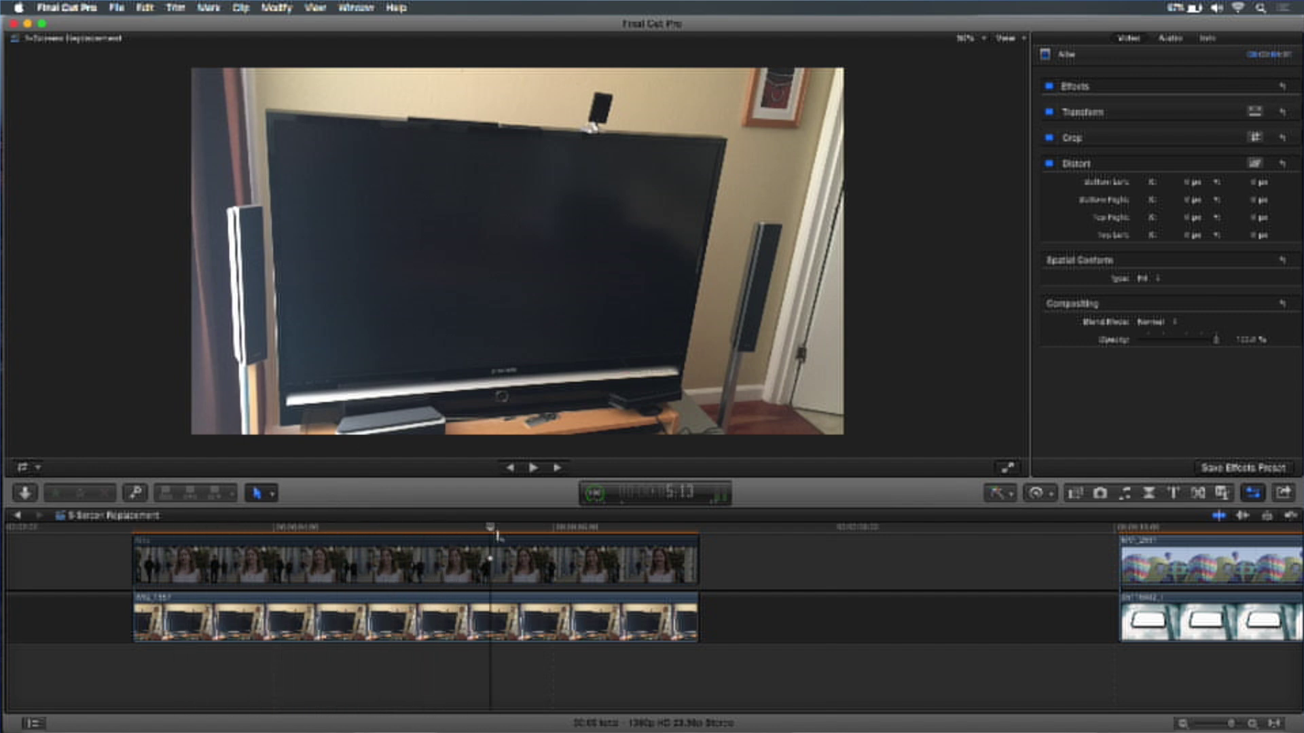
click(348, 529)
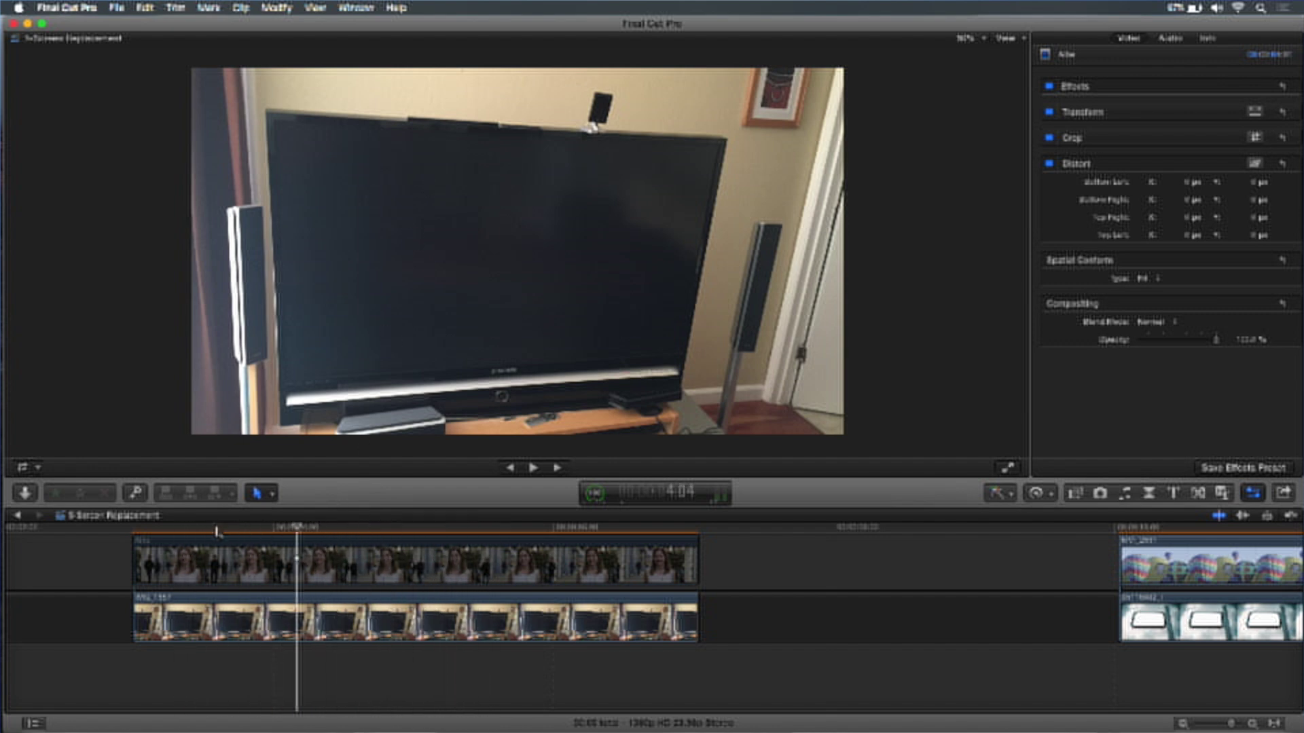
click(489, 529)
click(440, 529)
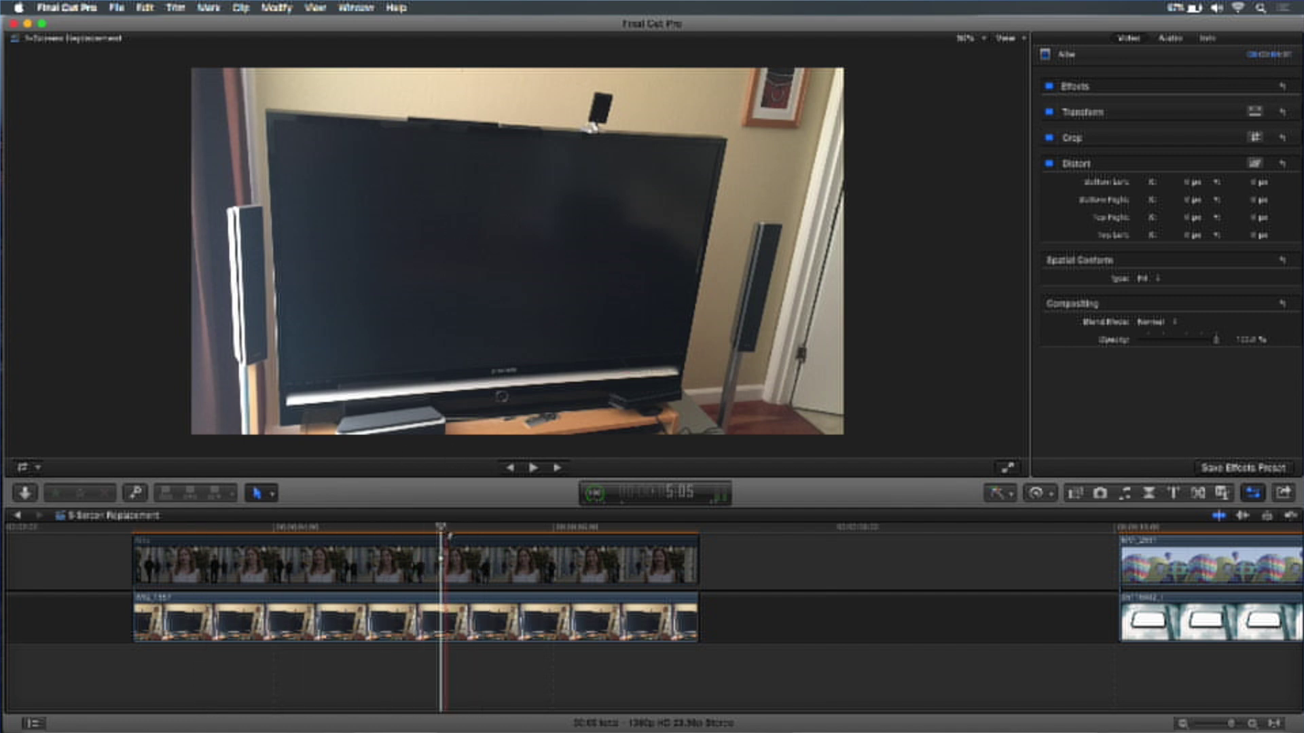
key(v)
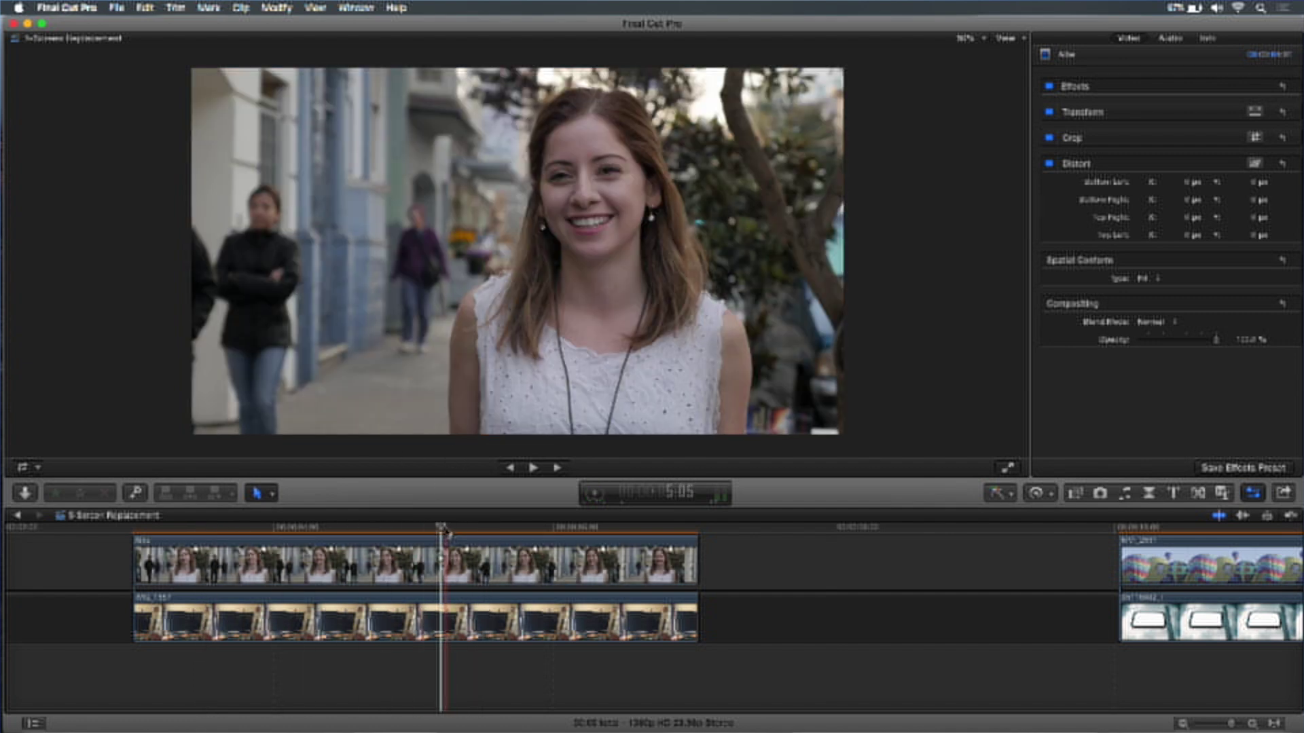
- Move the playhead to 4:21 and turn on the onscreen Distort control with Option-D
click(397, 529)
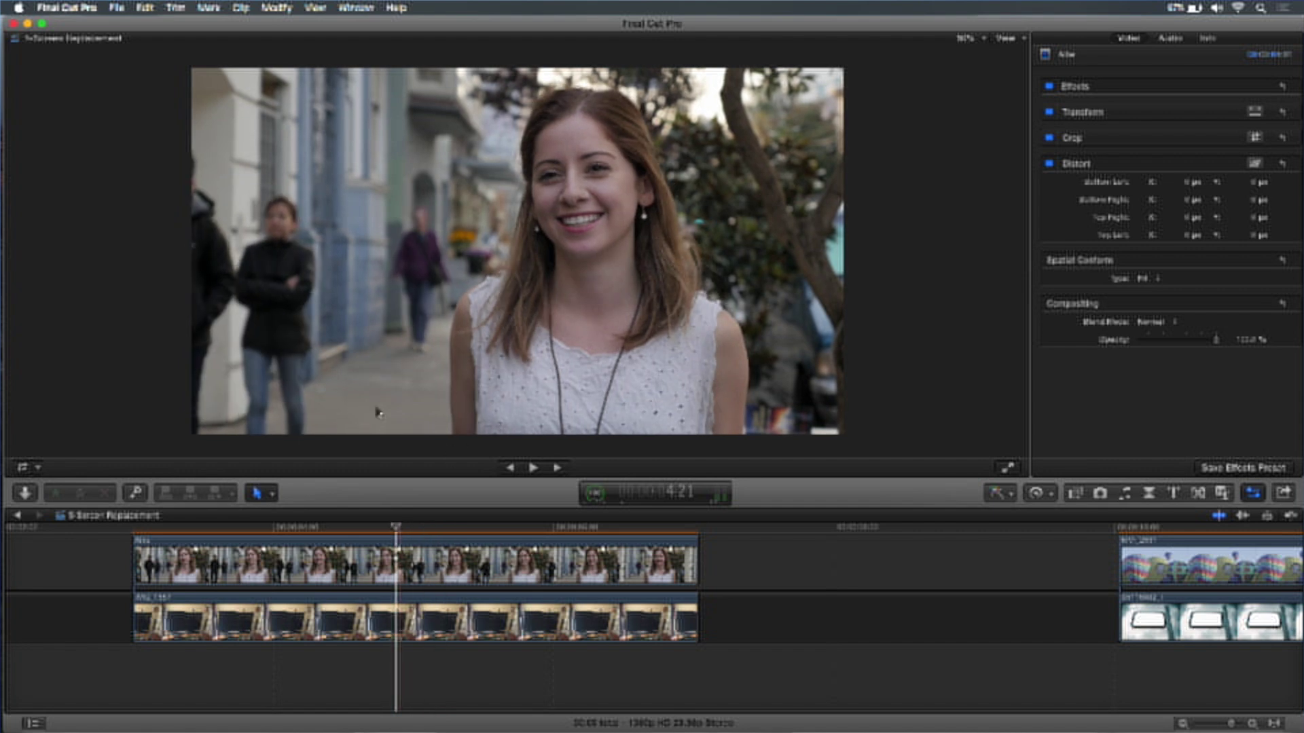
click(39, 469)
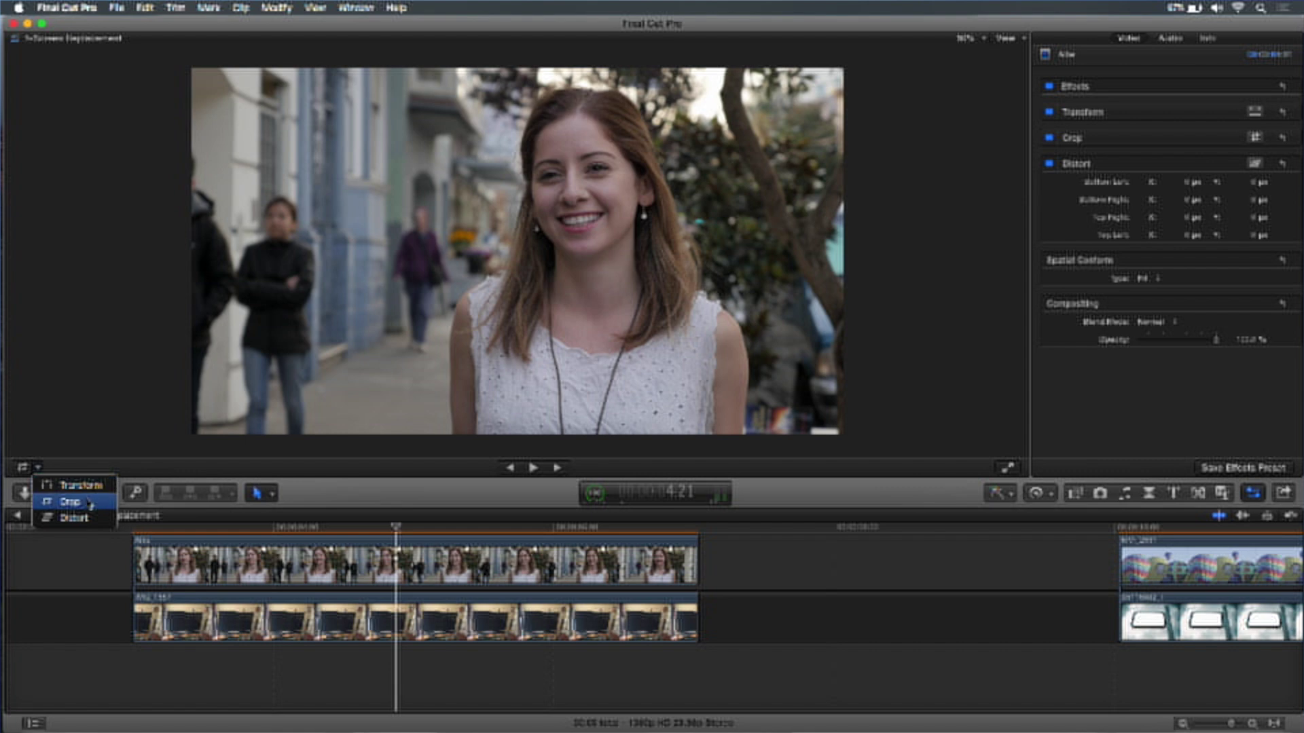
click(94, 425)
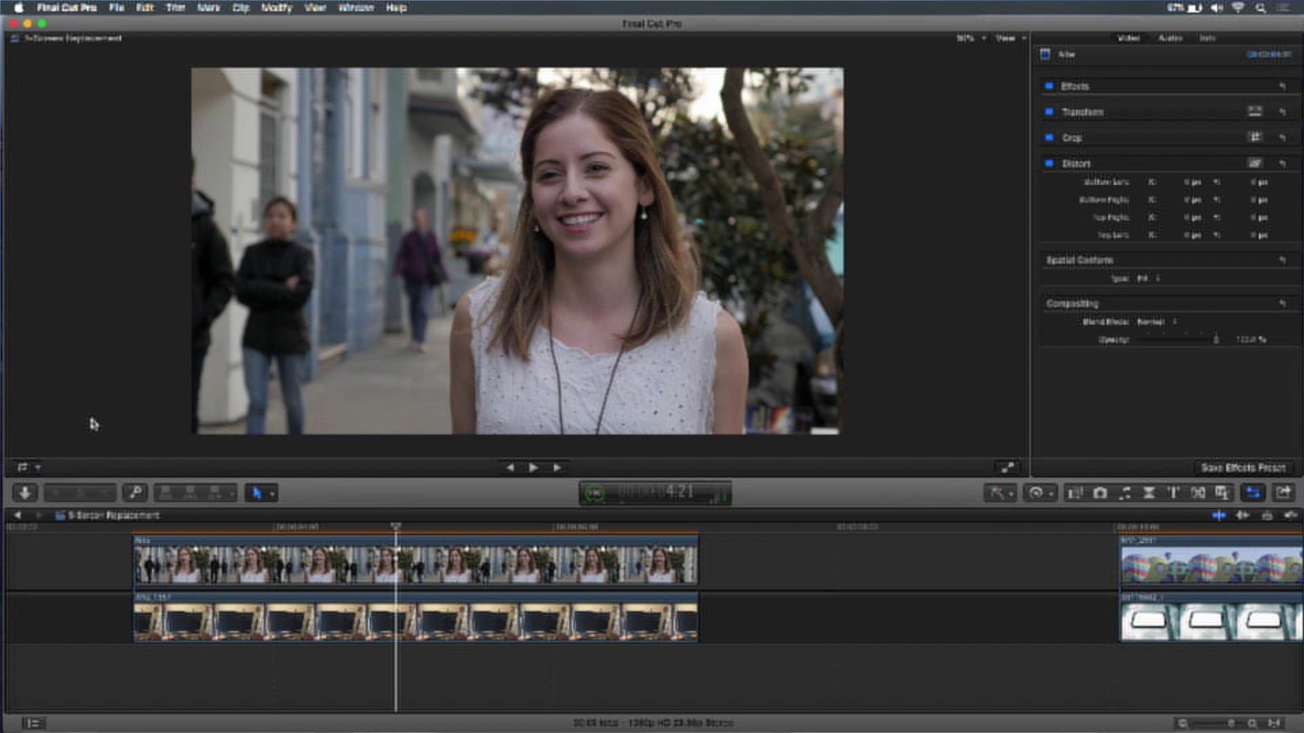
key(alt+d)
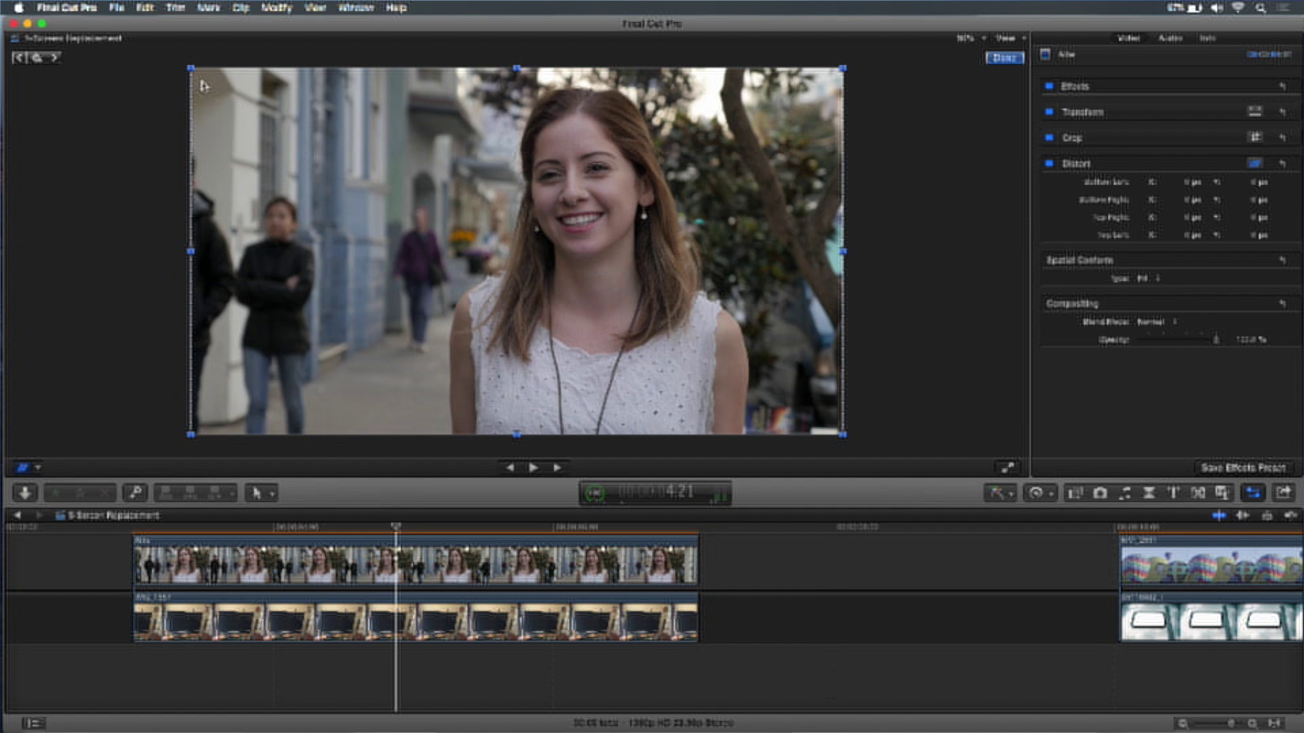
- Drag the four Distort corners onto the TV screen's corners, then zoom the viewer in
drag(192, 70, 278, 122)
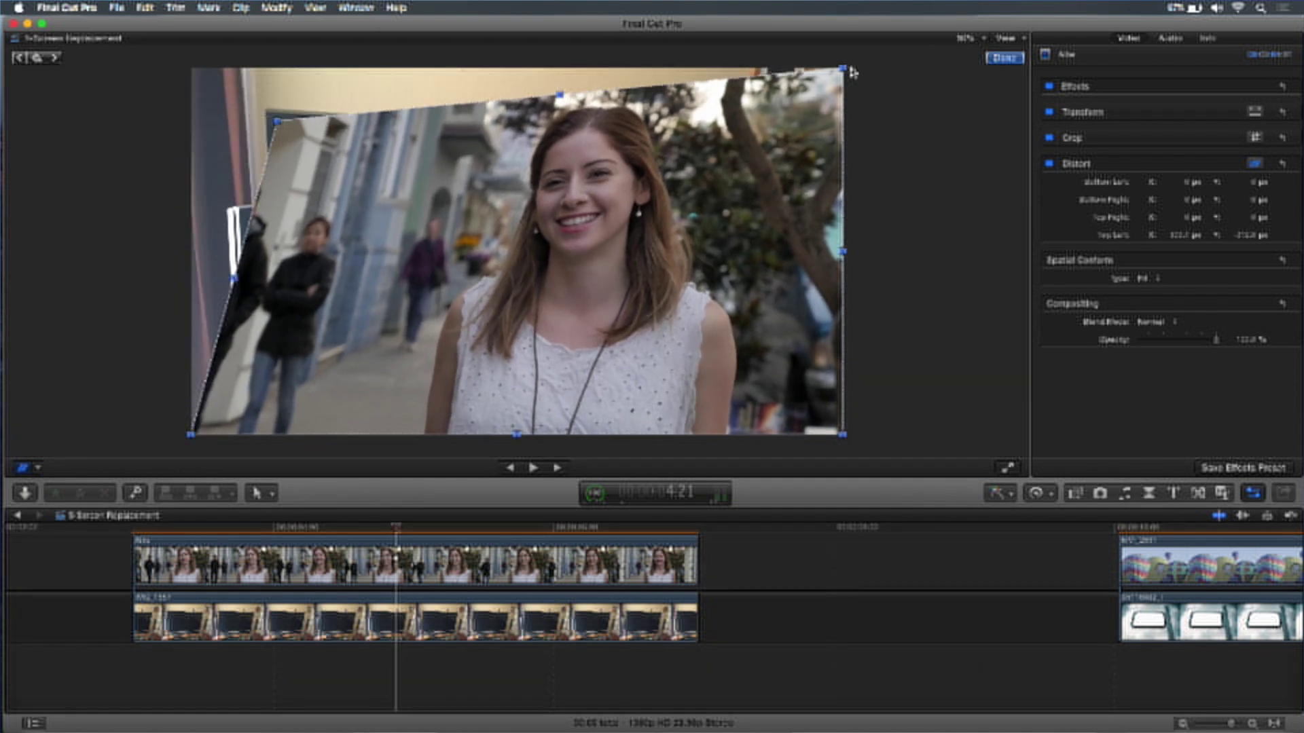
drag(844, 70, 716, 148)
drag(192, 437, 294, 386)
drag(842, 435, 680, 366)
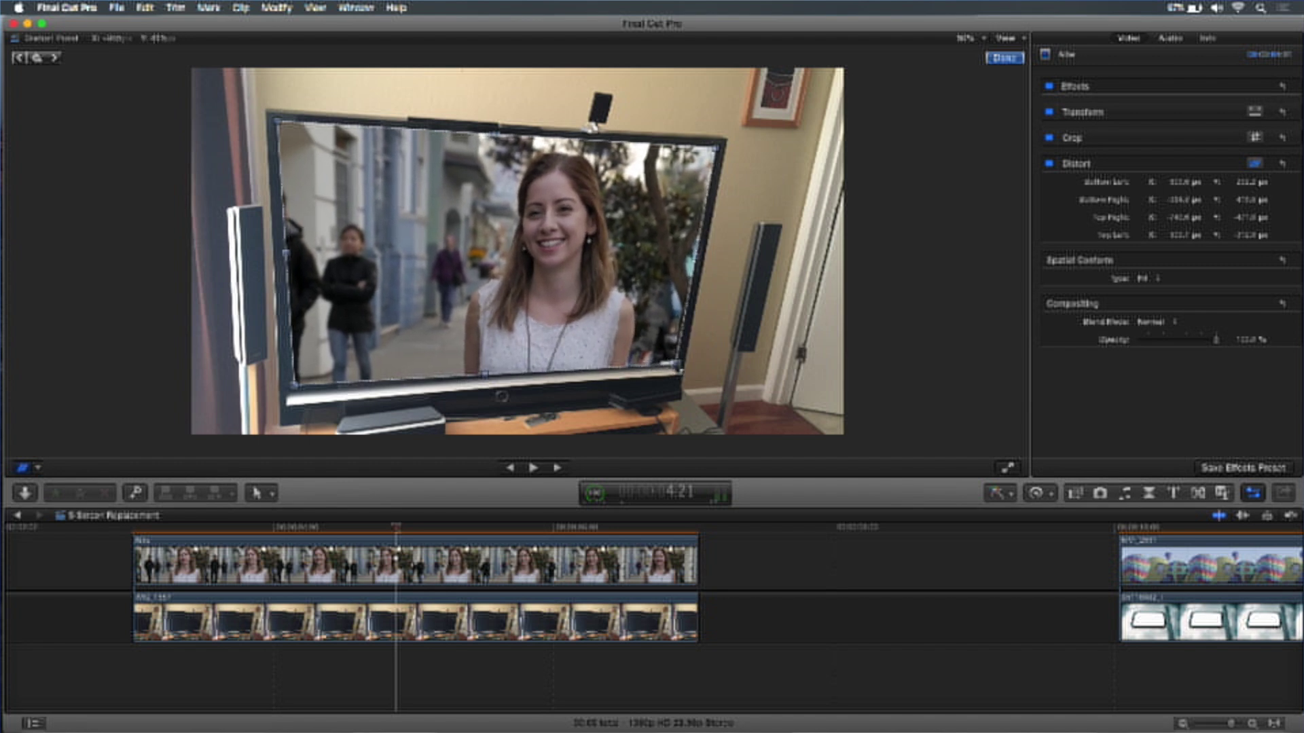
click(963, 38)
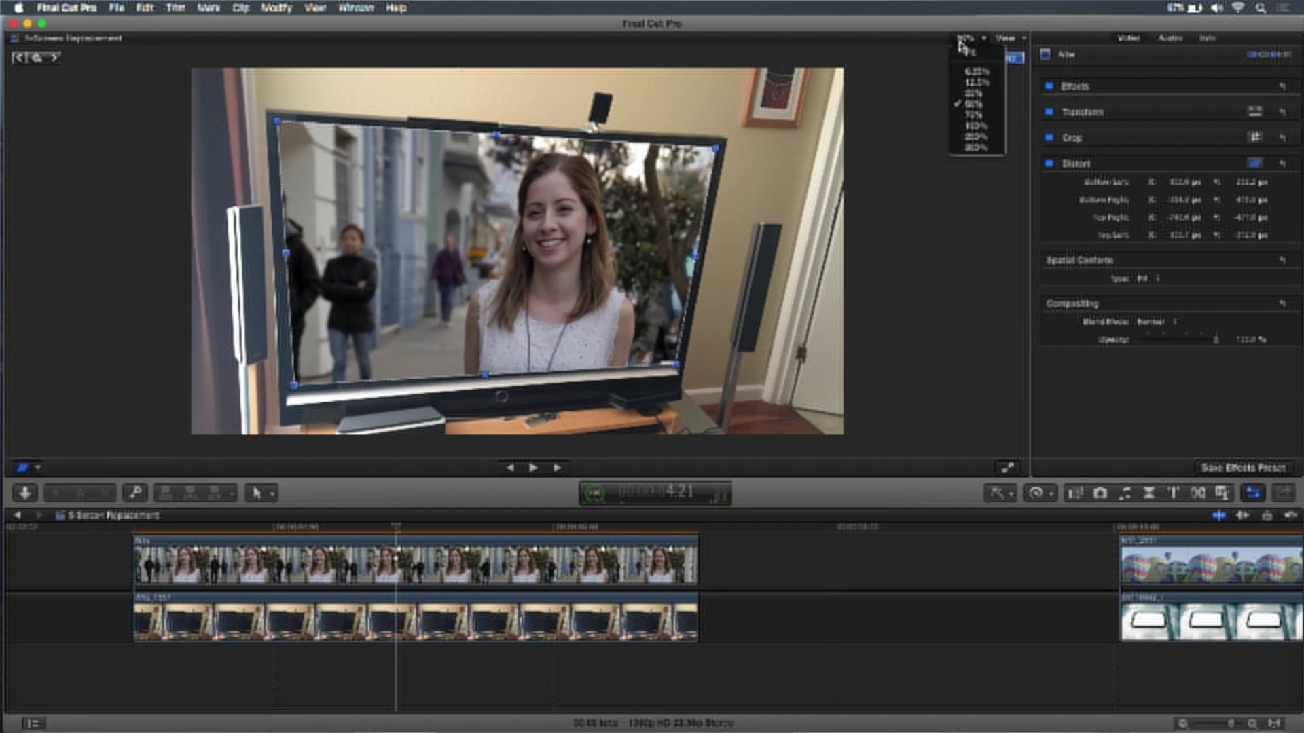
click(976, 137)
- Fine-tune each Distort corner against the TV bezel in the zoomed viewer, then fit the frame
drag(993, 251, 976, 237)
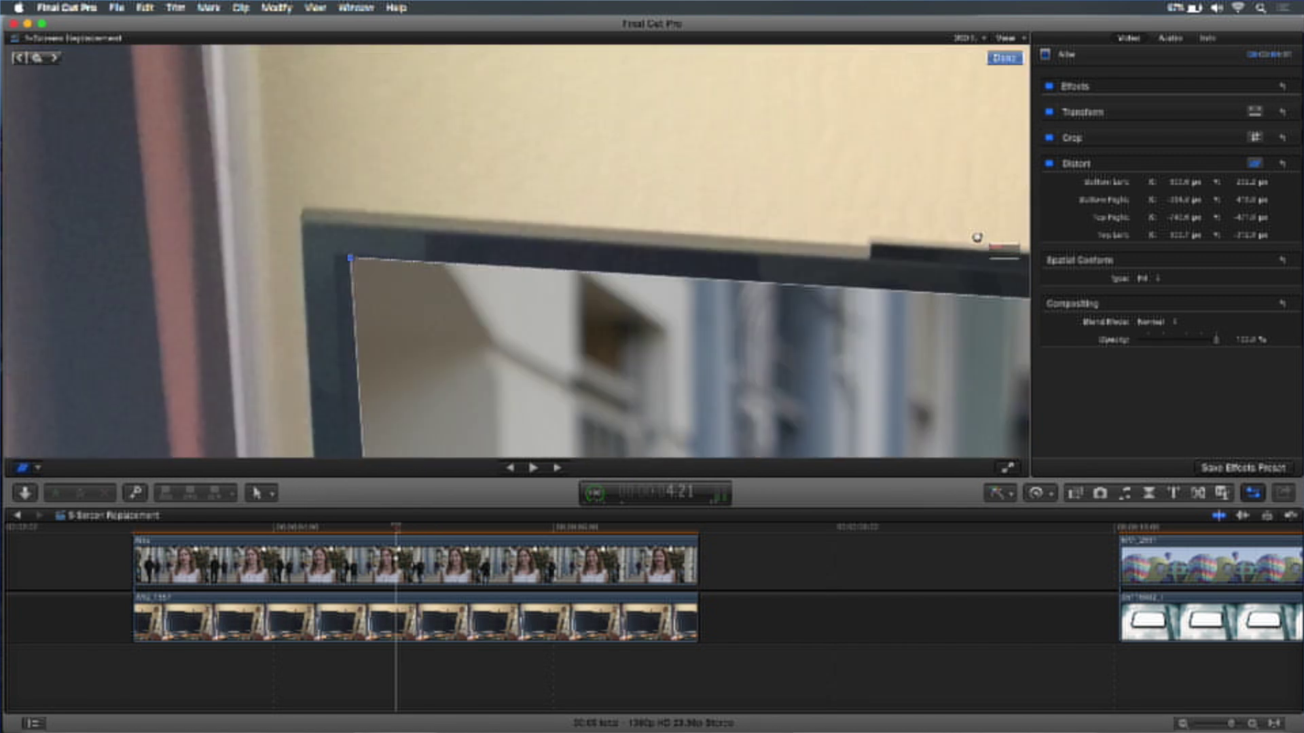
drag(350, 258, 337, 258)
drag(992, 248, 1011, 248)
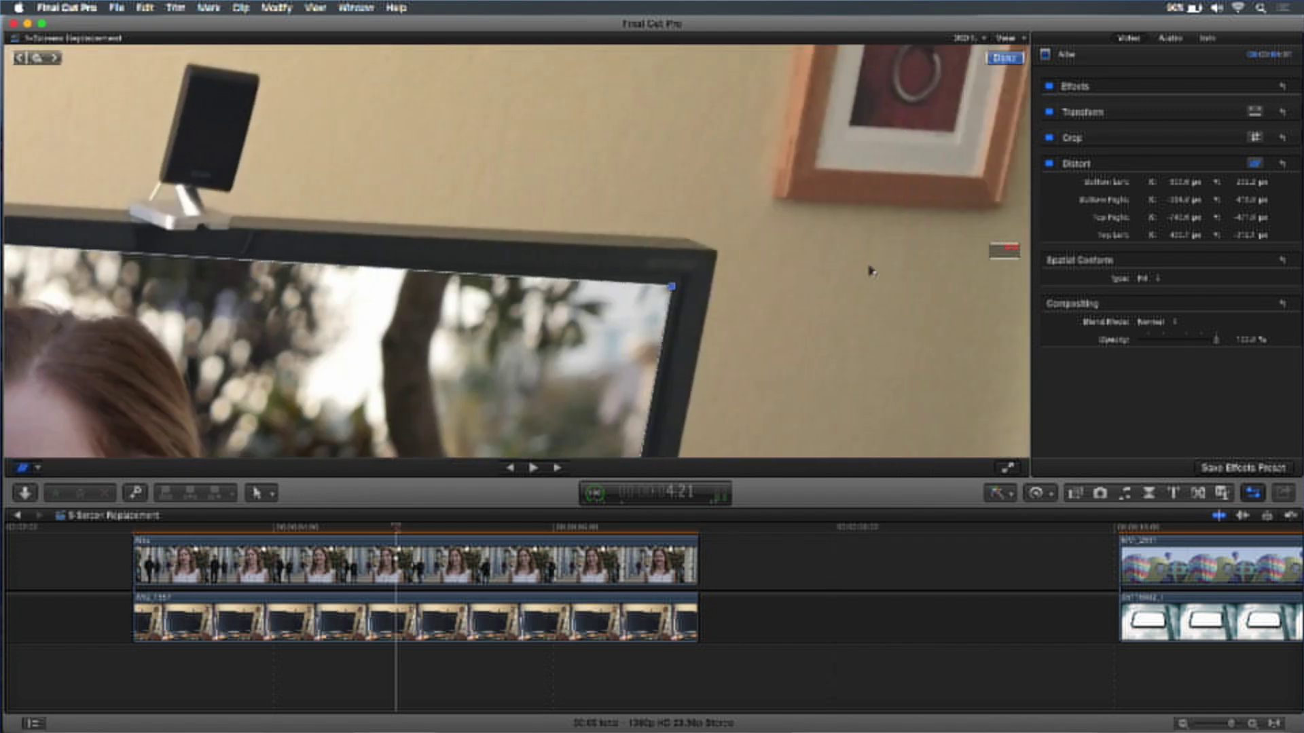
drag(673, 290, 687, 280)
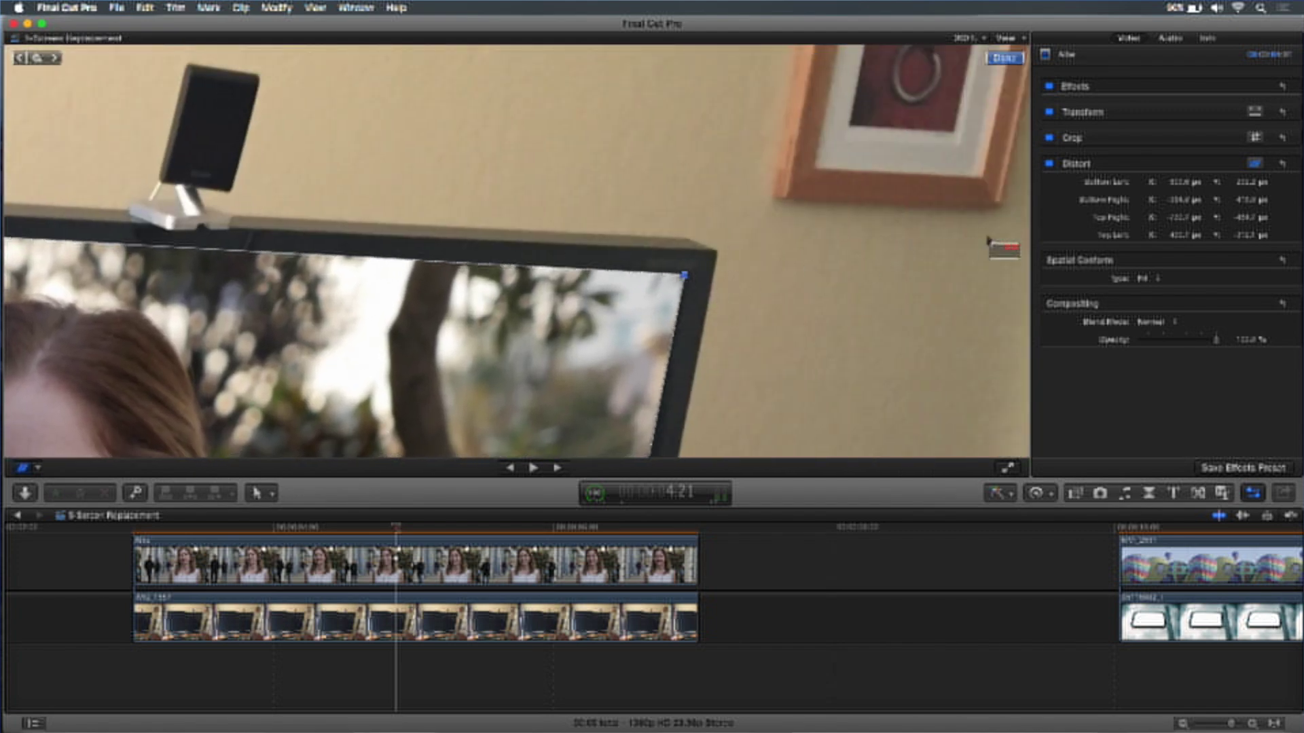
drag(1006, 246, 1010, 254)
drag(472, 349, 478, 338)
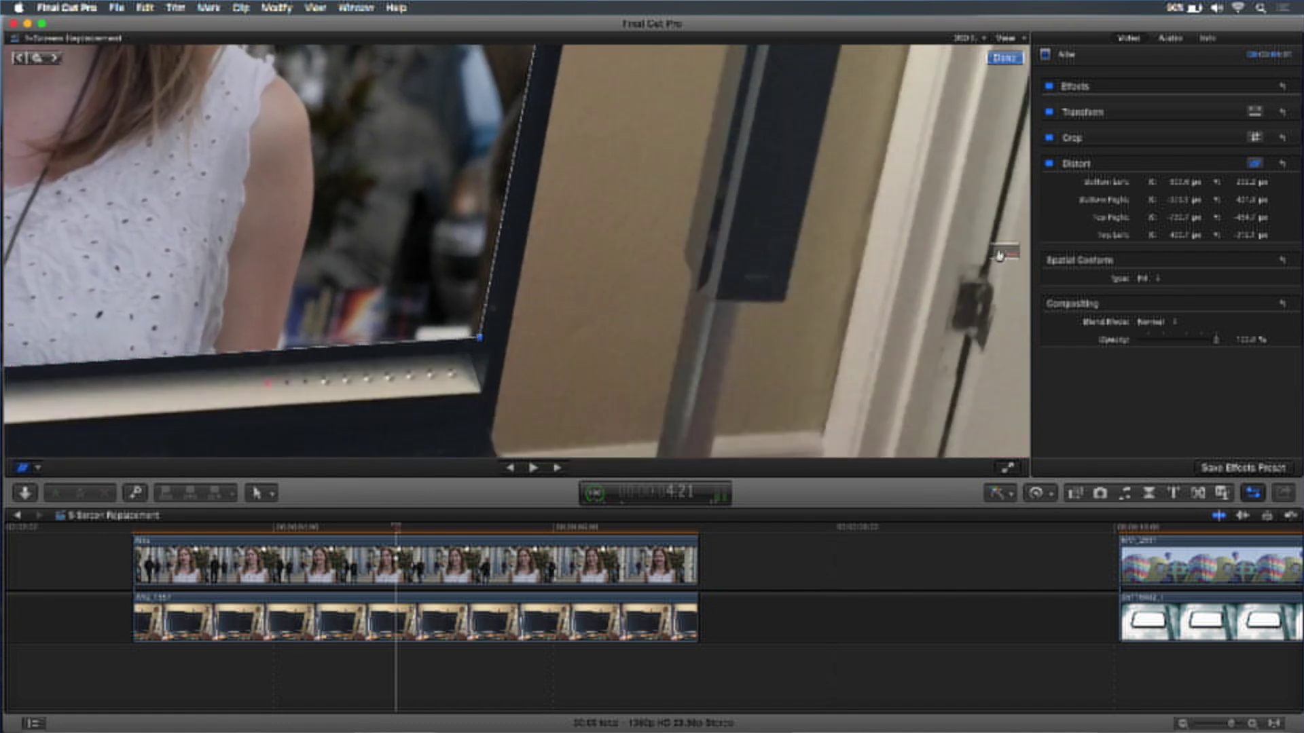
drag(999, 256, 981, 256)
drag(409, 263, 386, 268)
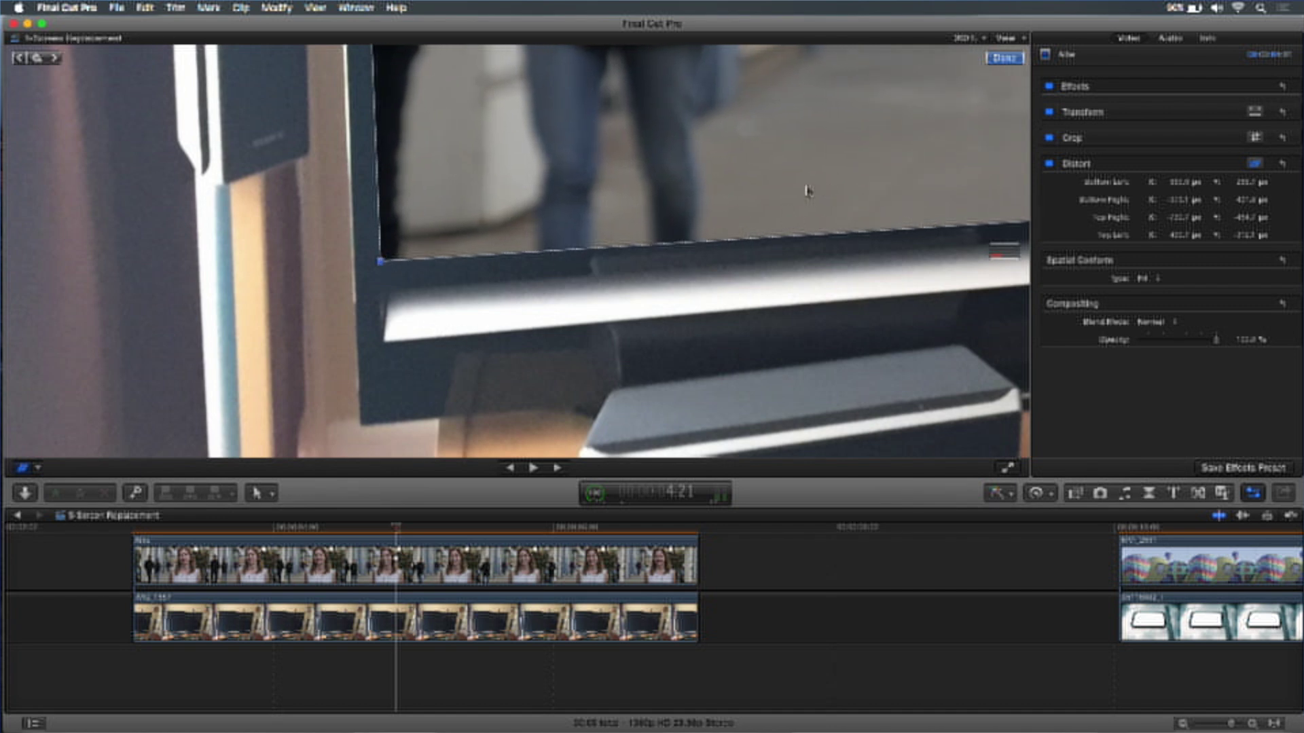
key(shift+z)
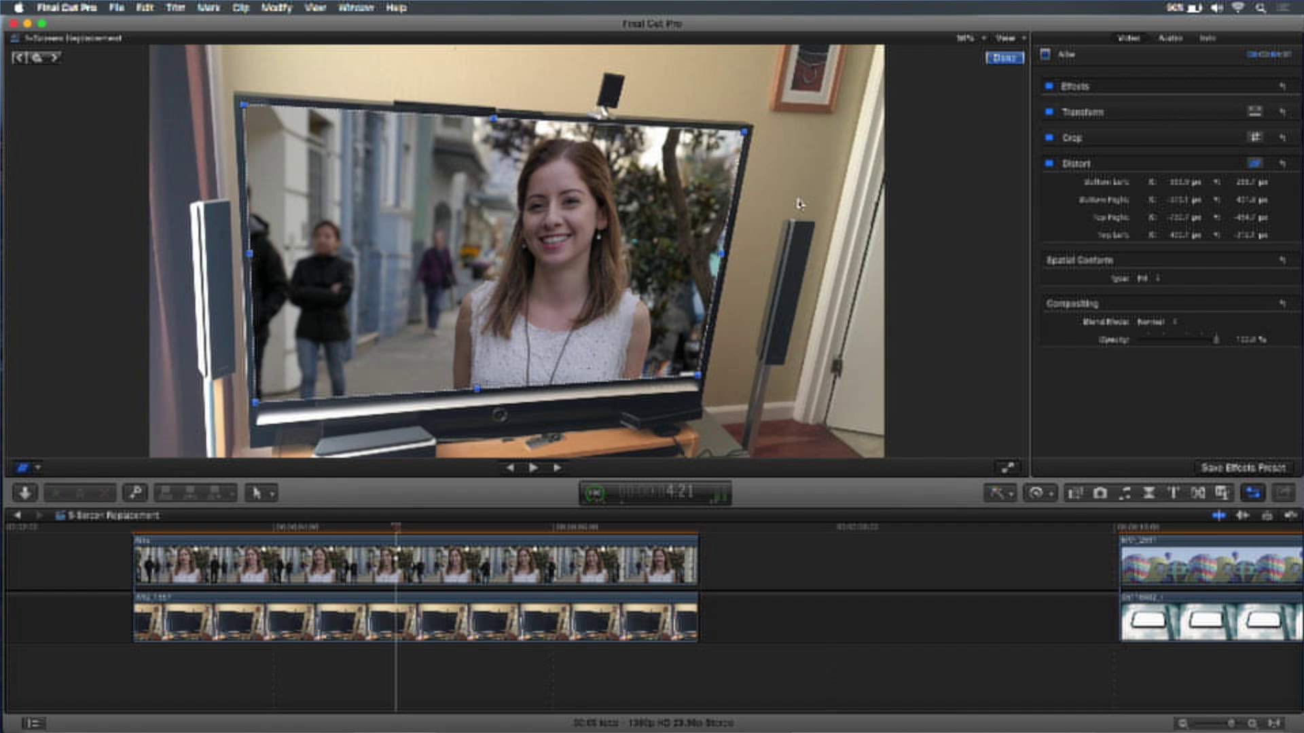
- Hide the Distort handles and play back the TV composite from around 3:14 to review it
click(23, 469)
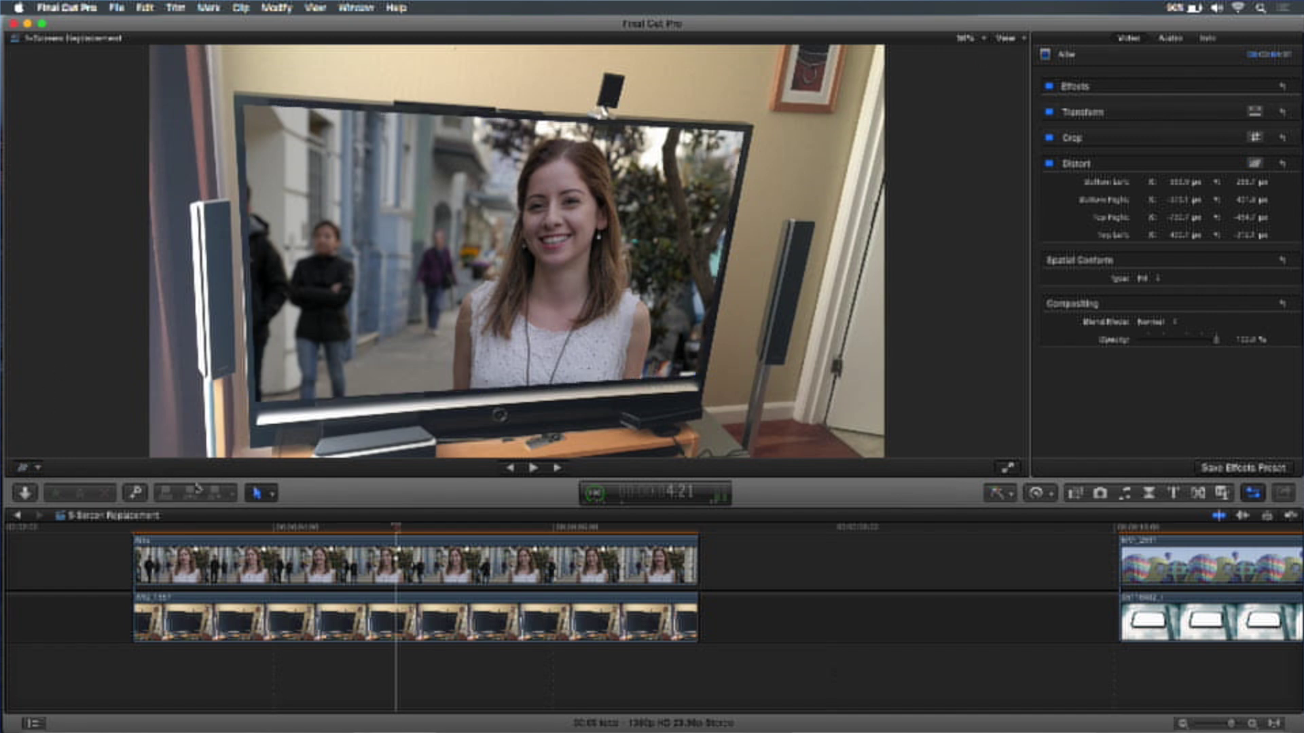
key(space)
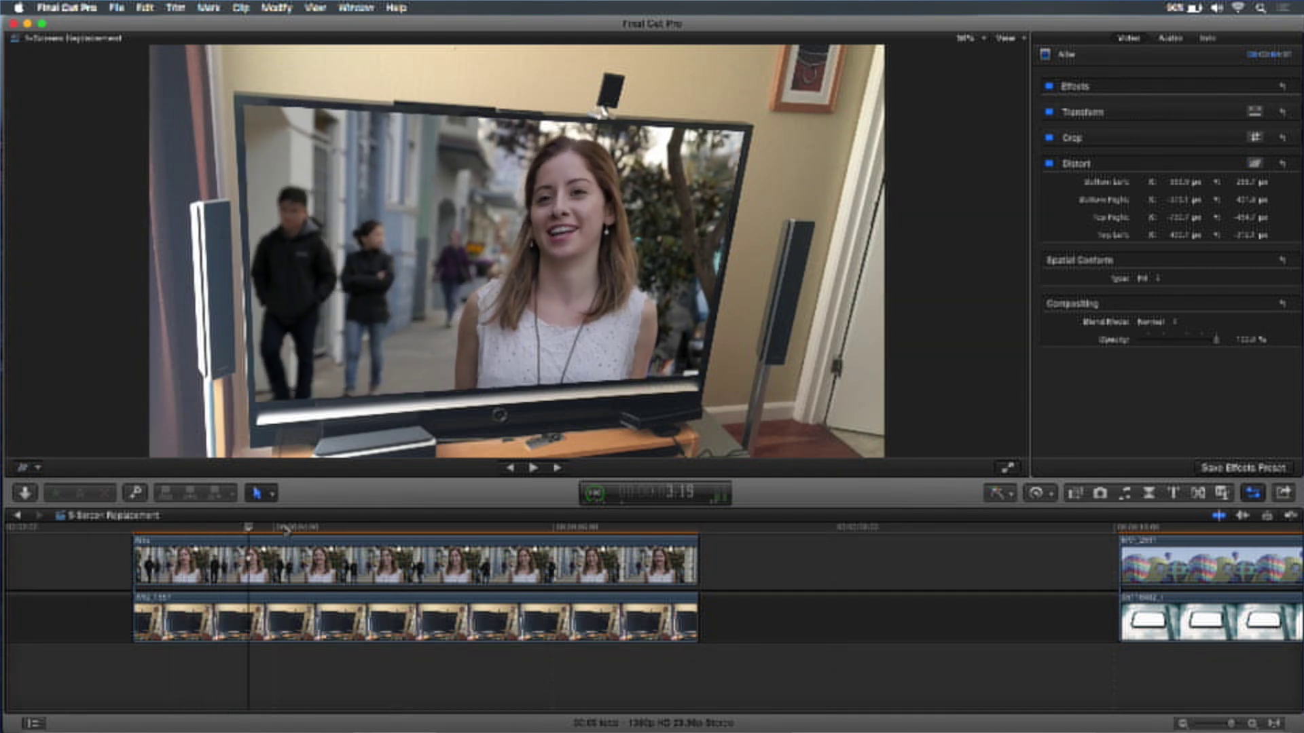
click(299, 536)
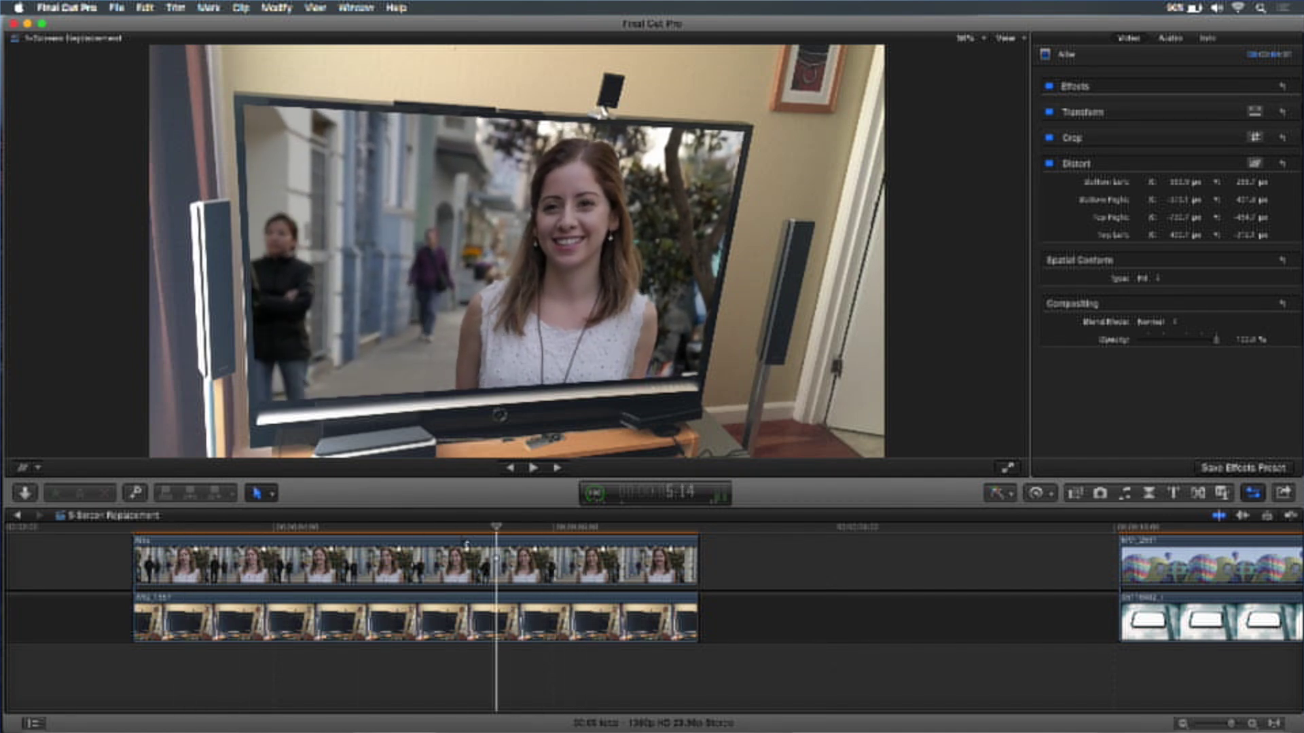
click(247, 528)
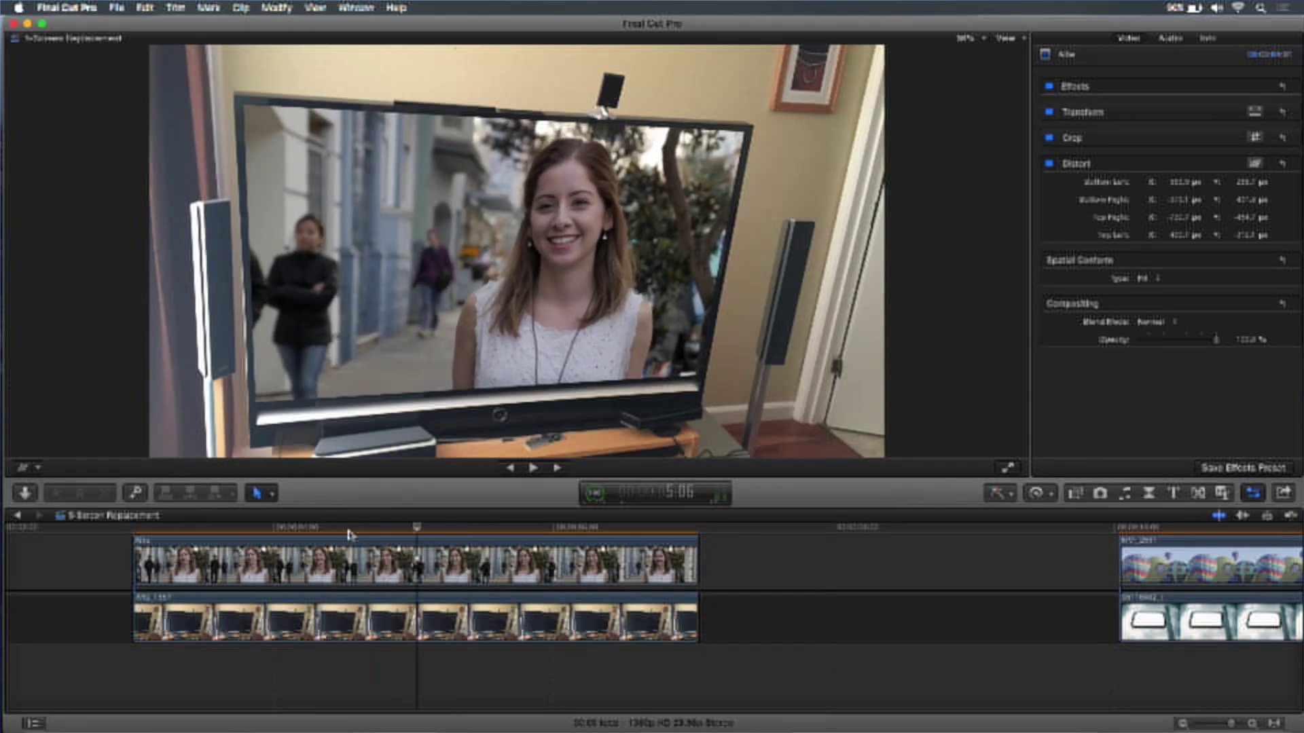
click(207, 529)
key(space)
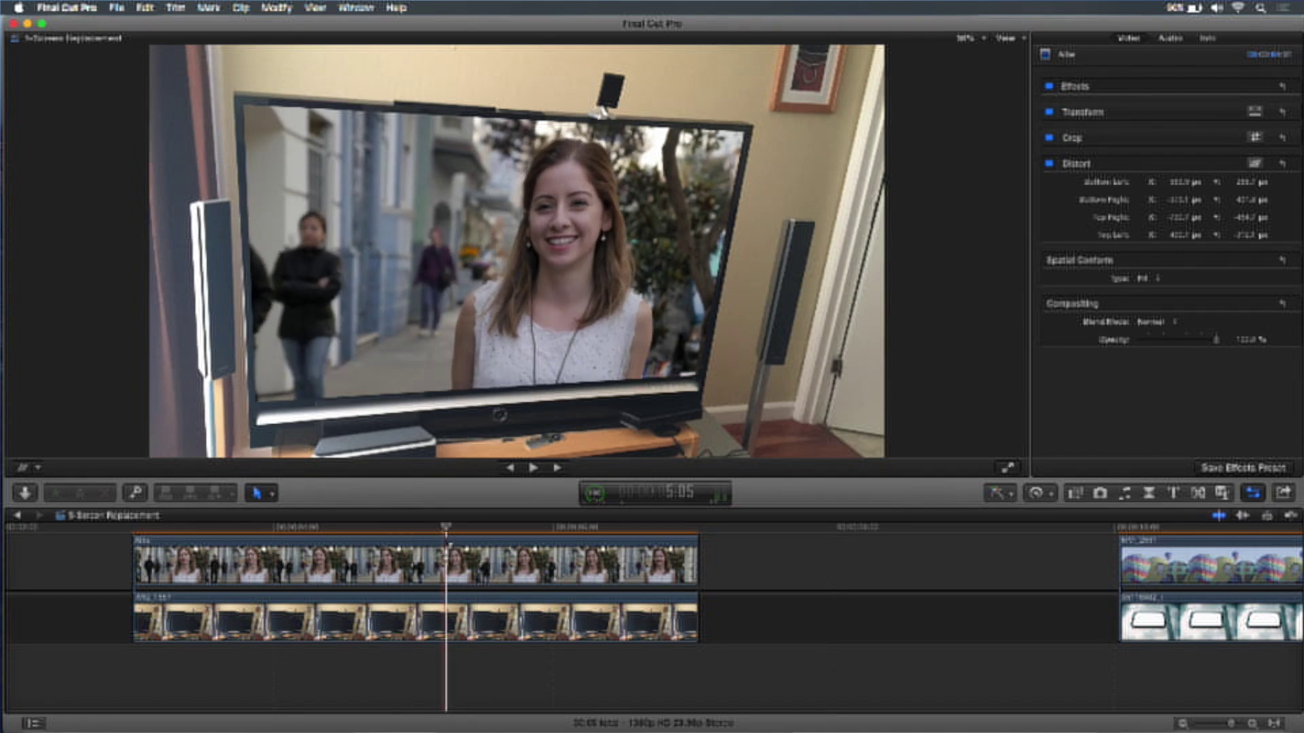
key(space)
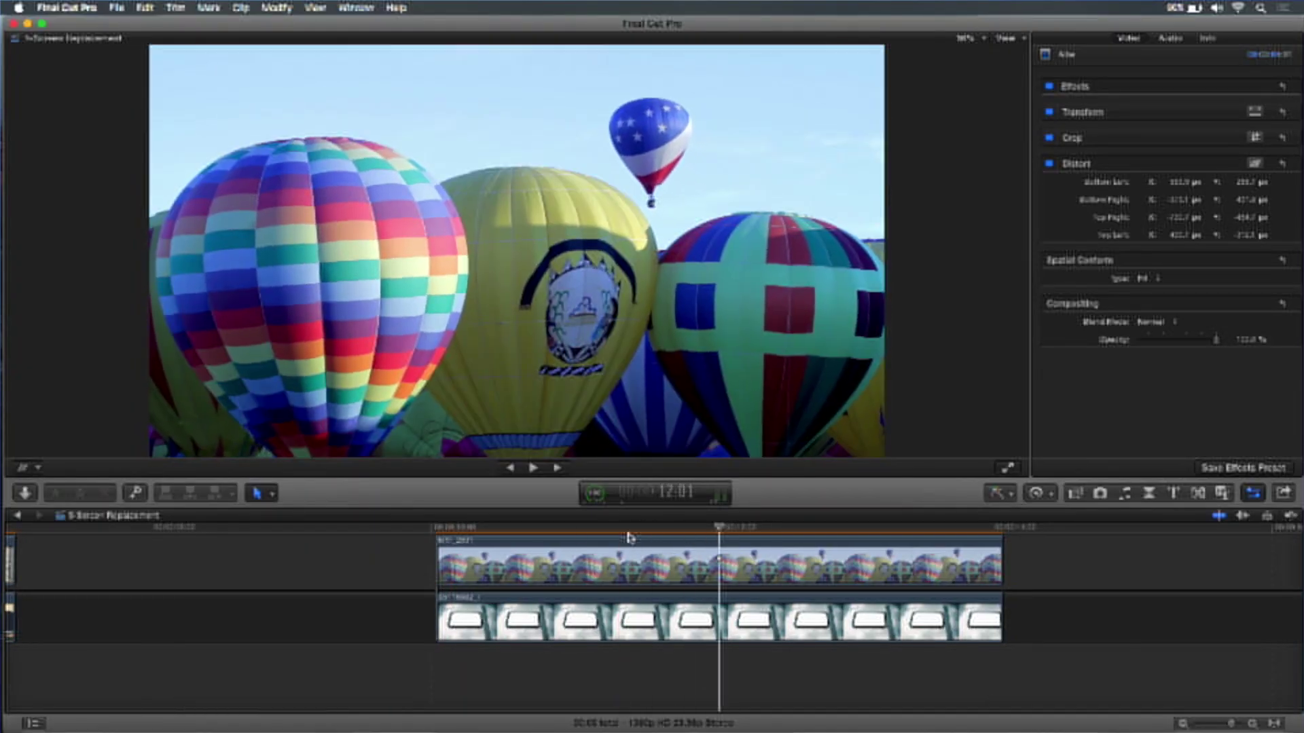
drag(745, 529, 690, 540)
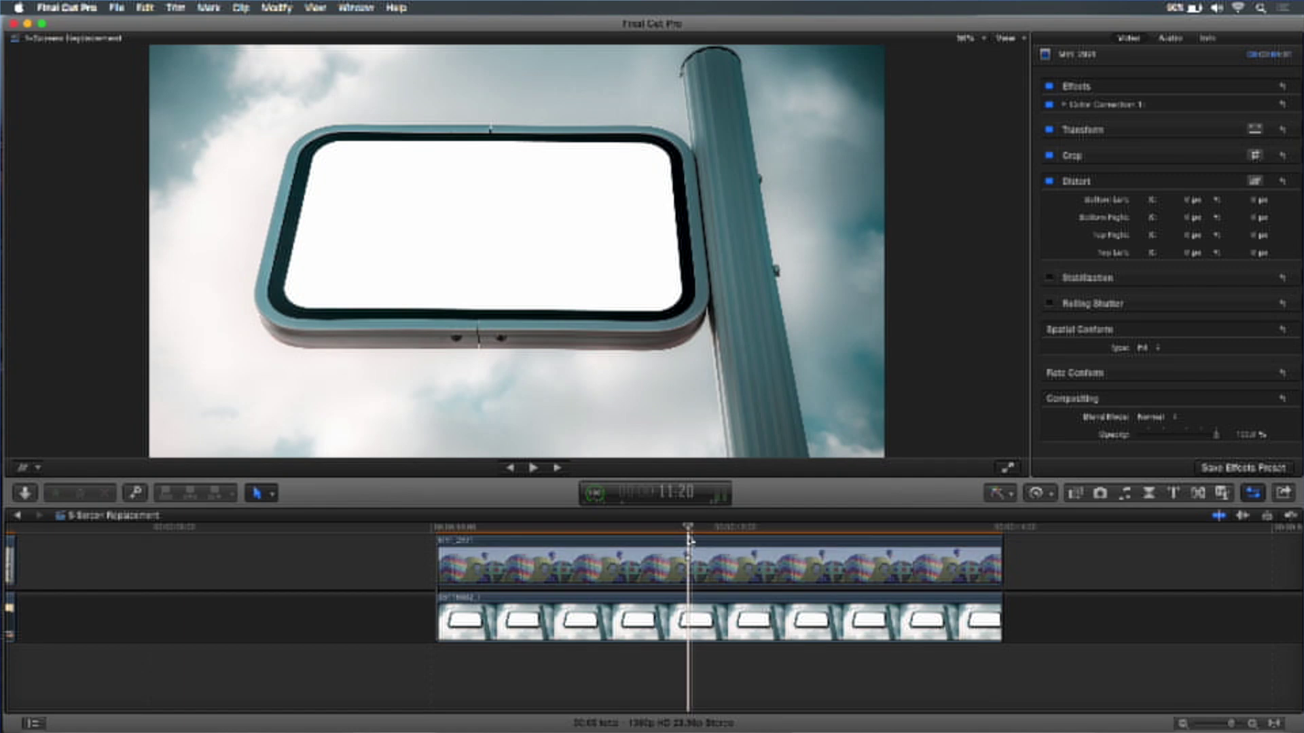
mouse_move(687, 536)
mouse_down()
mouse_move(458, 540)
mouse_move(839, 547)
mouse_move(692, 541)
mouse_up()
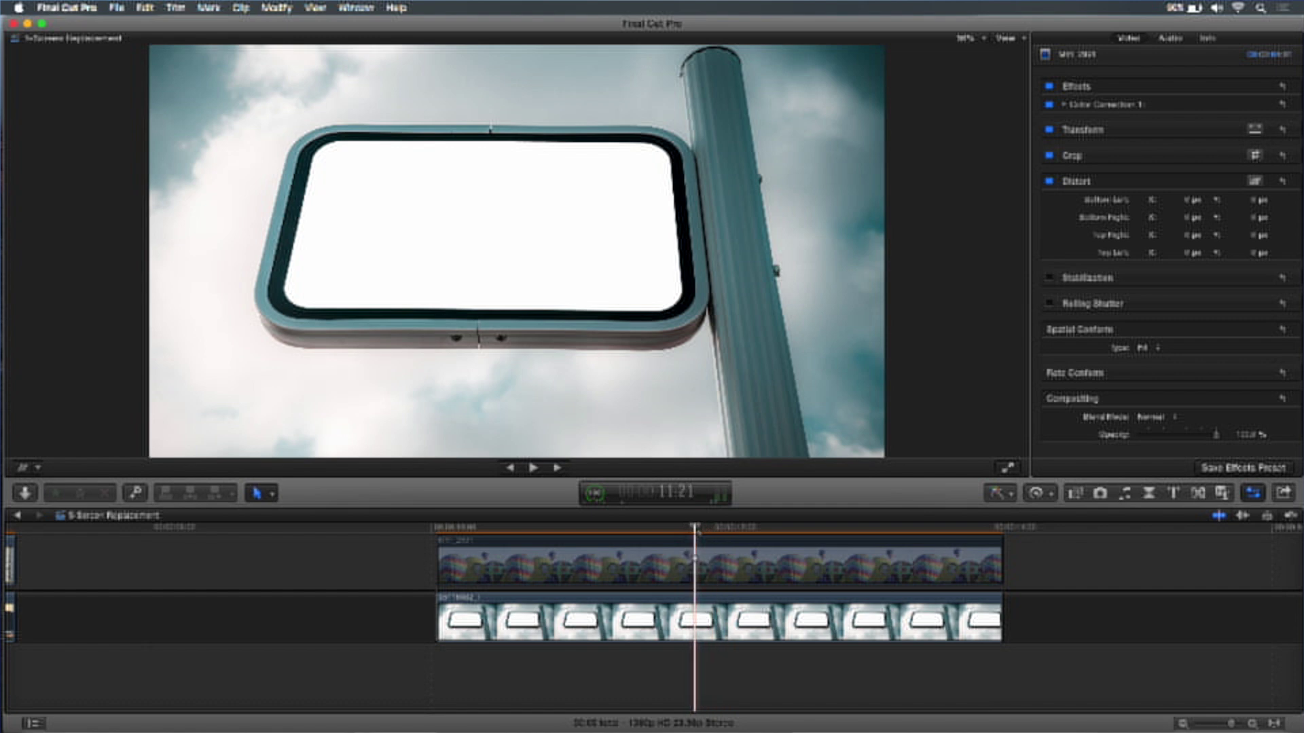
click(694, 528)
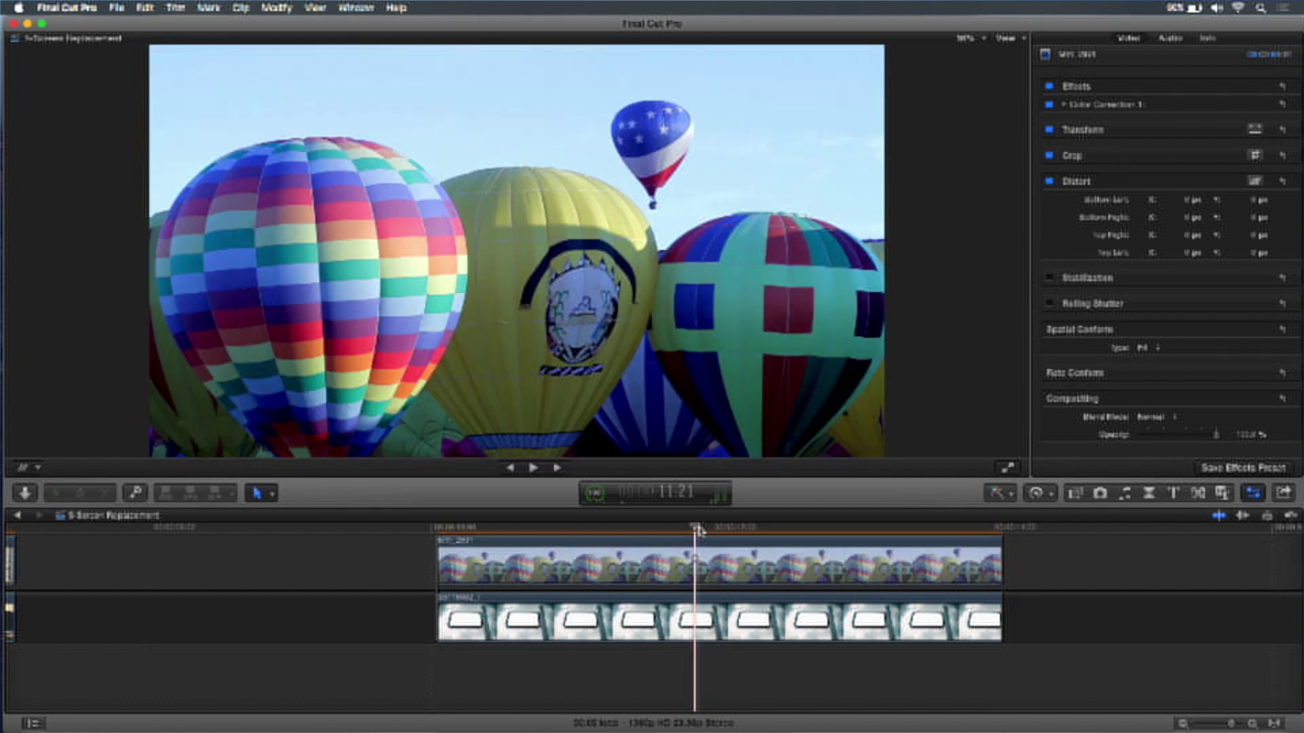
- Turn on Distort for the balloon clip and pin its four corners onto the roadside sign panel
key(super+shift+d)
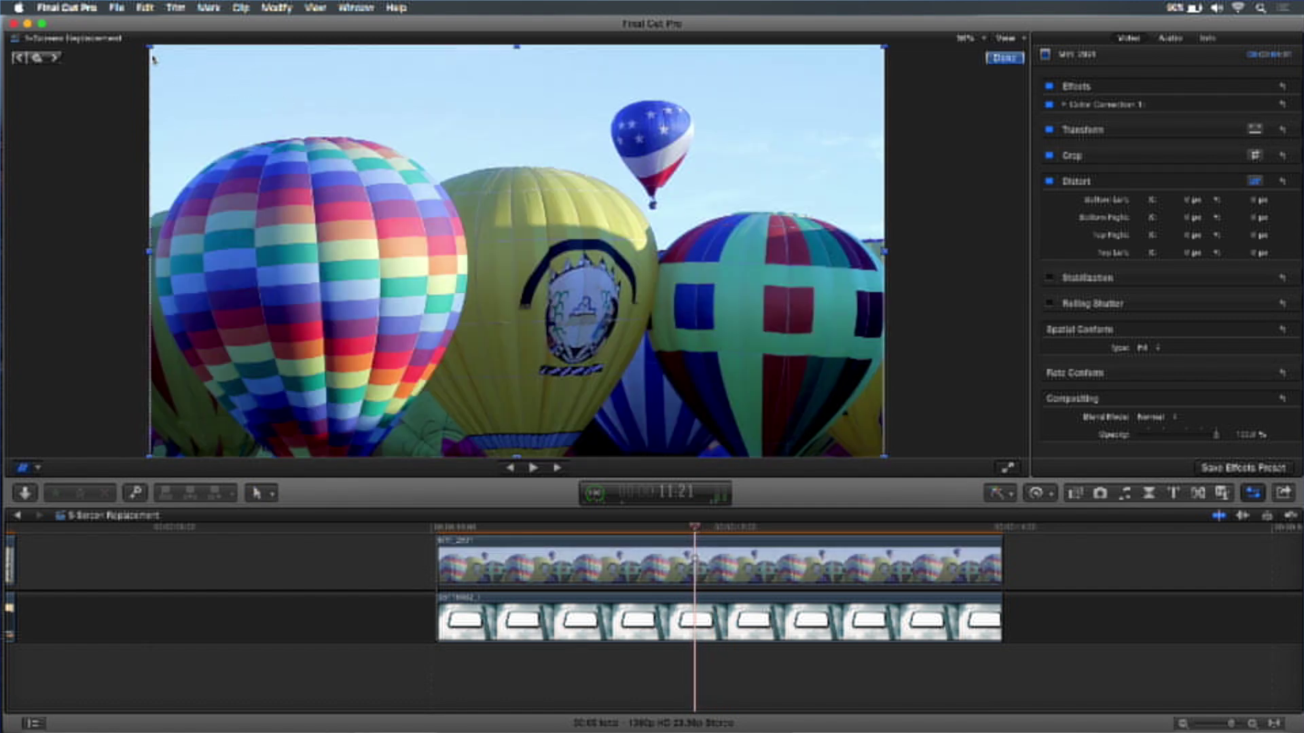
drag(151, 48, 322, 138)
drag(883, 51, 674, 132)
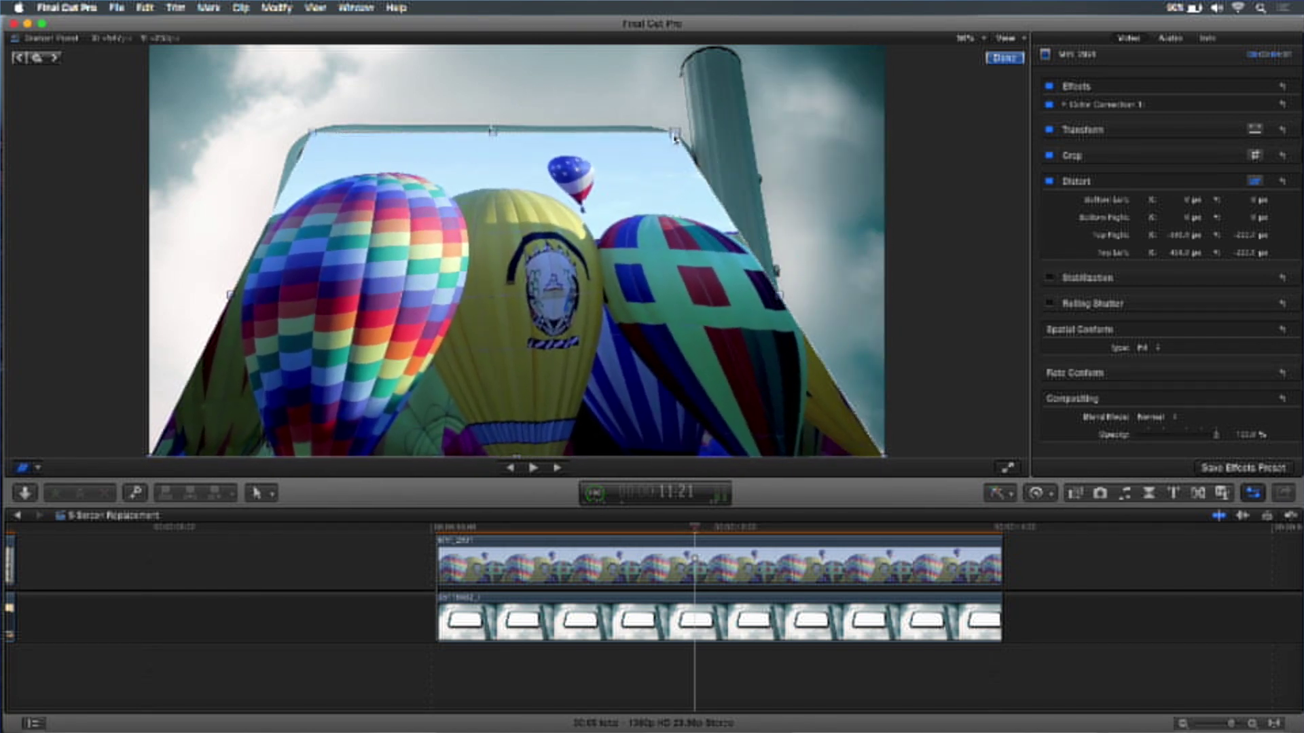
drag(314, 132, 306, 131)
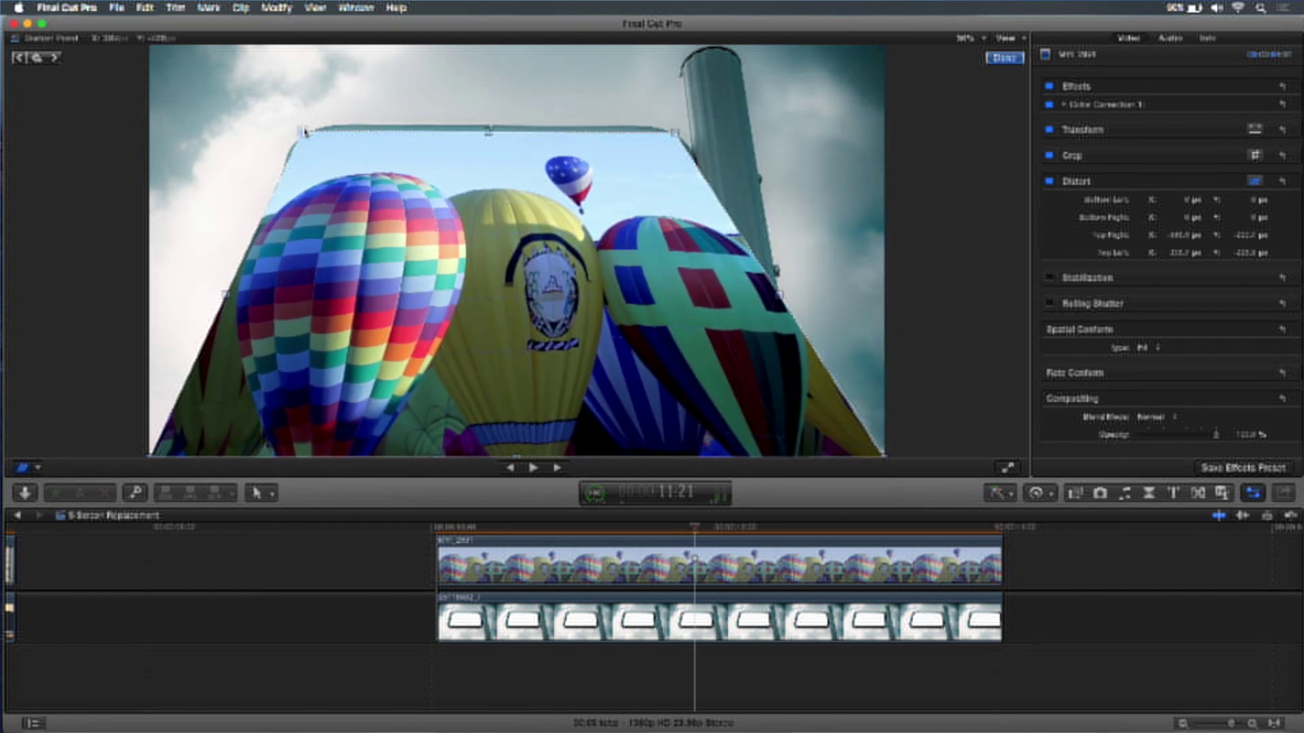
drag(884, 457, 699, 336)
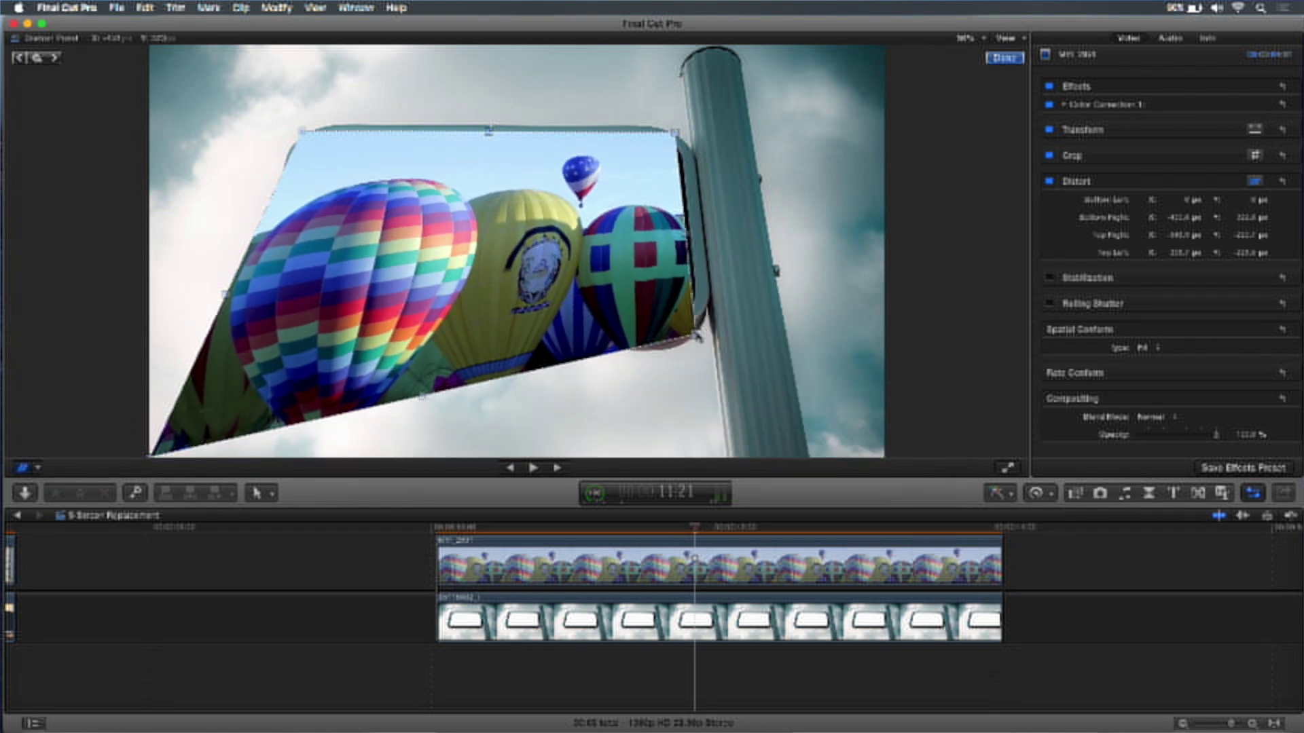
drag(149, 458, 262, 321)
drag(699, 336, 697, 324)
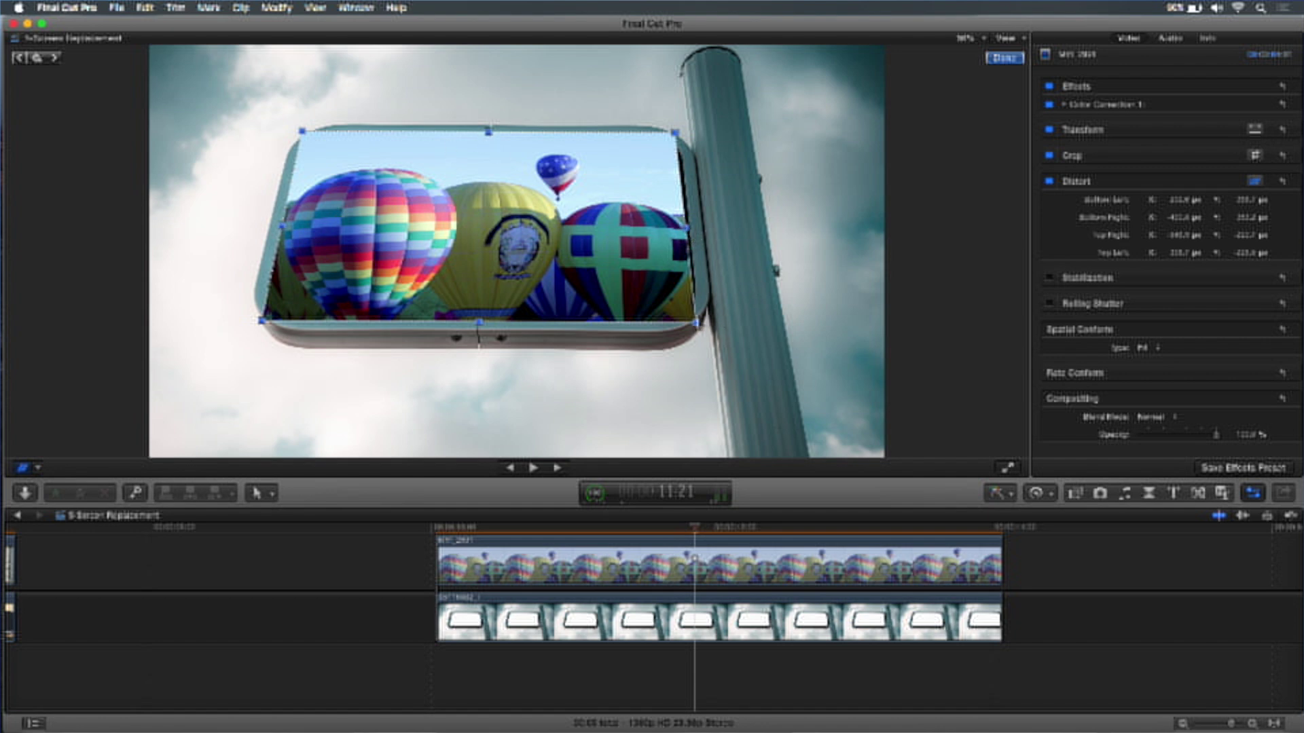
drag(697, 323, 701, 325)
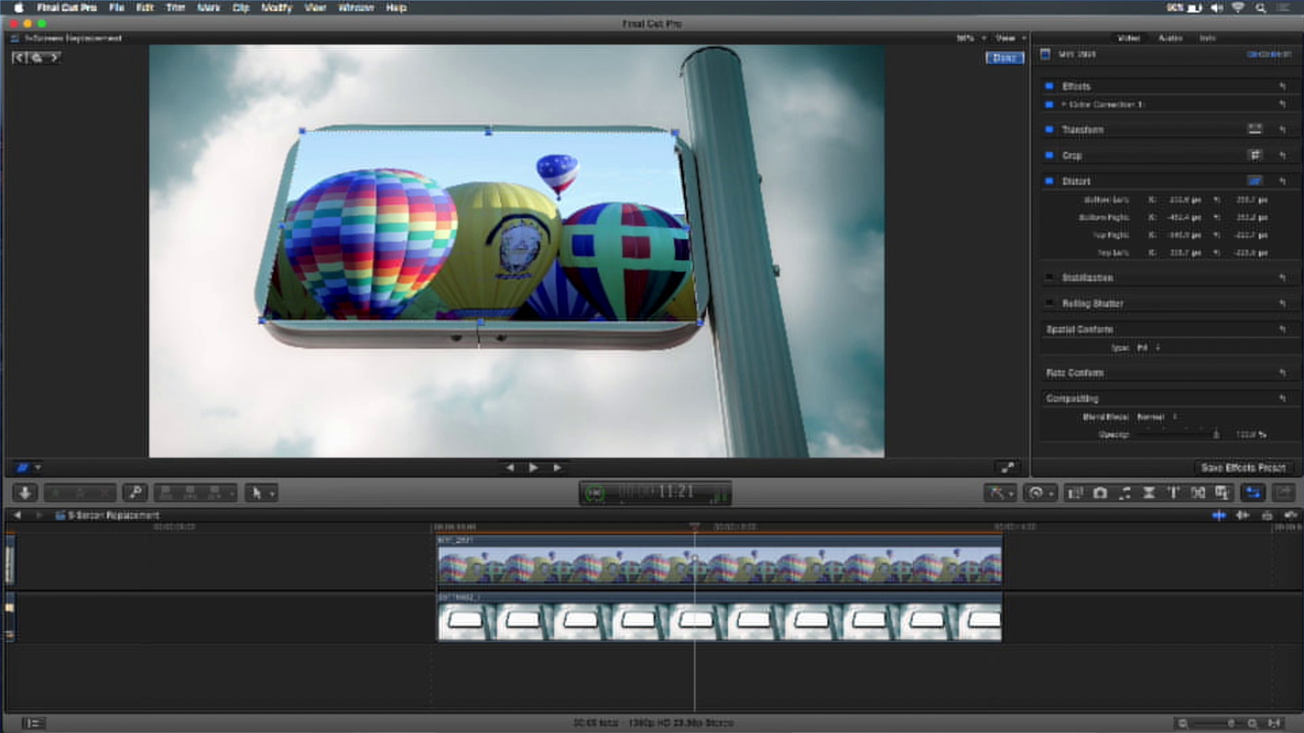
drag(682, 136, 685, 137)
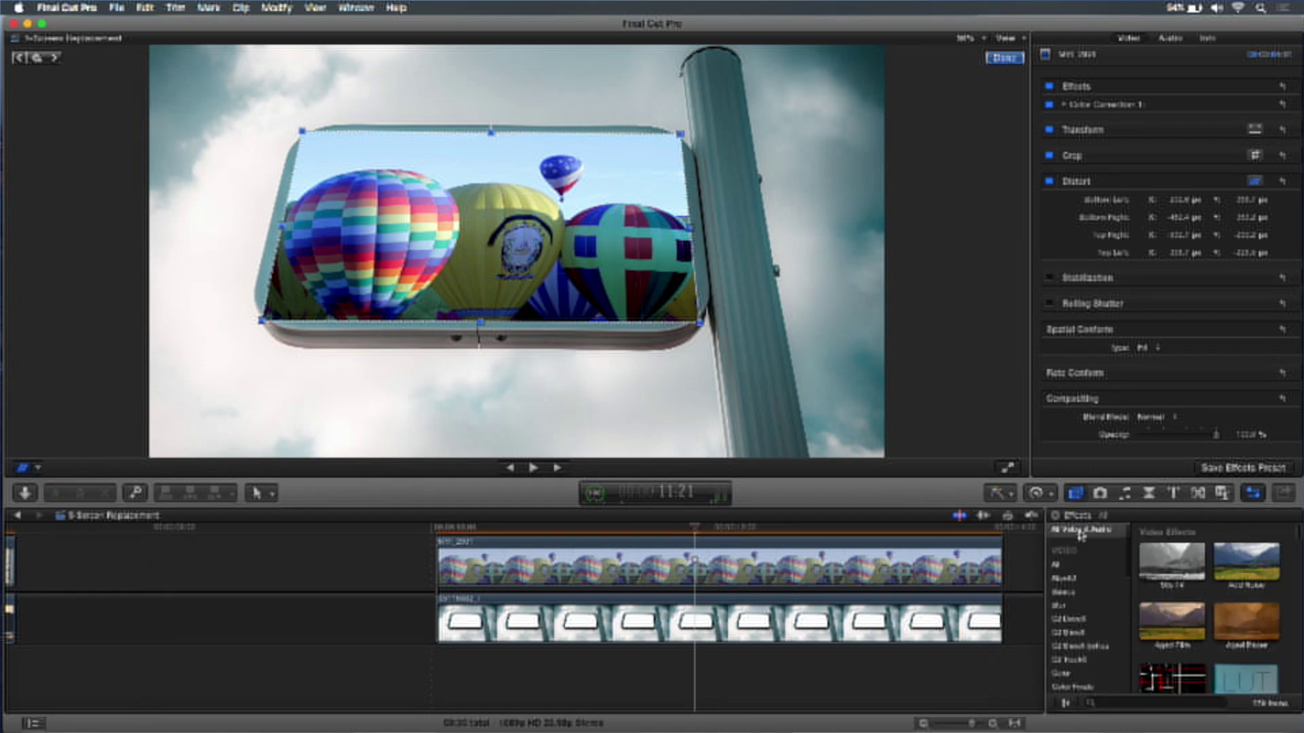
- Apply a Shape Mask from the Effects browser's Masks category to the balloon clip
scroll(1075, 625, down, 10)
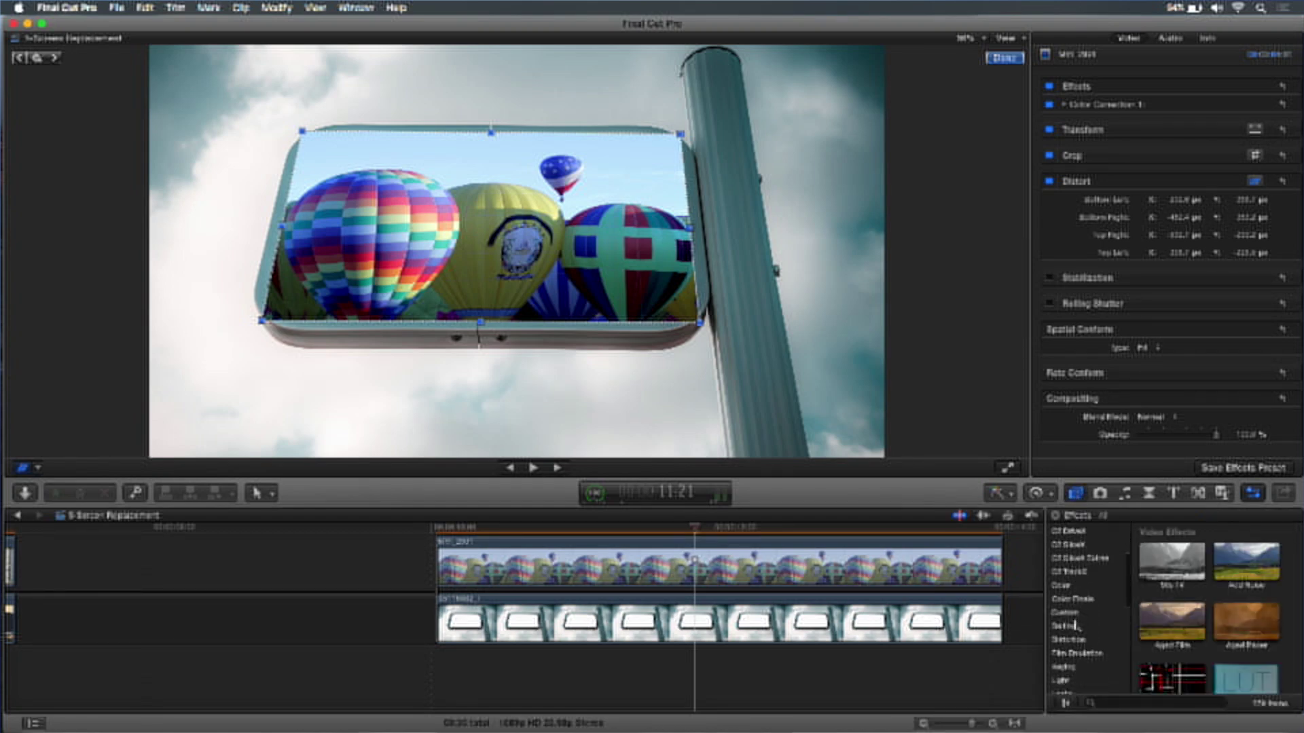
scroll(1079, 621, down, 4)
click(1077, 577)
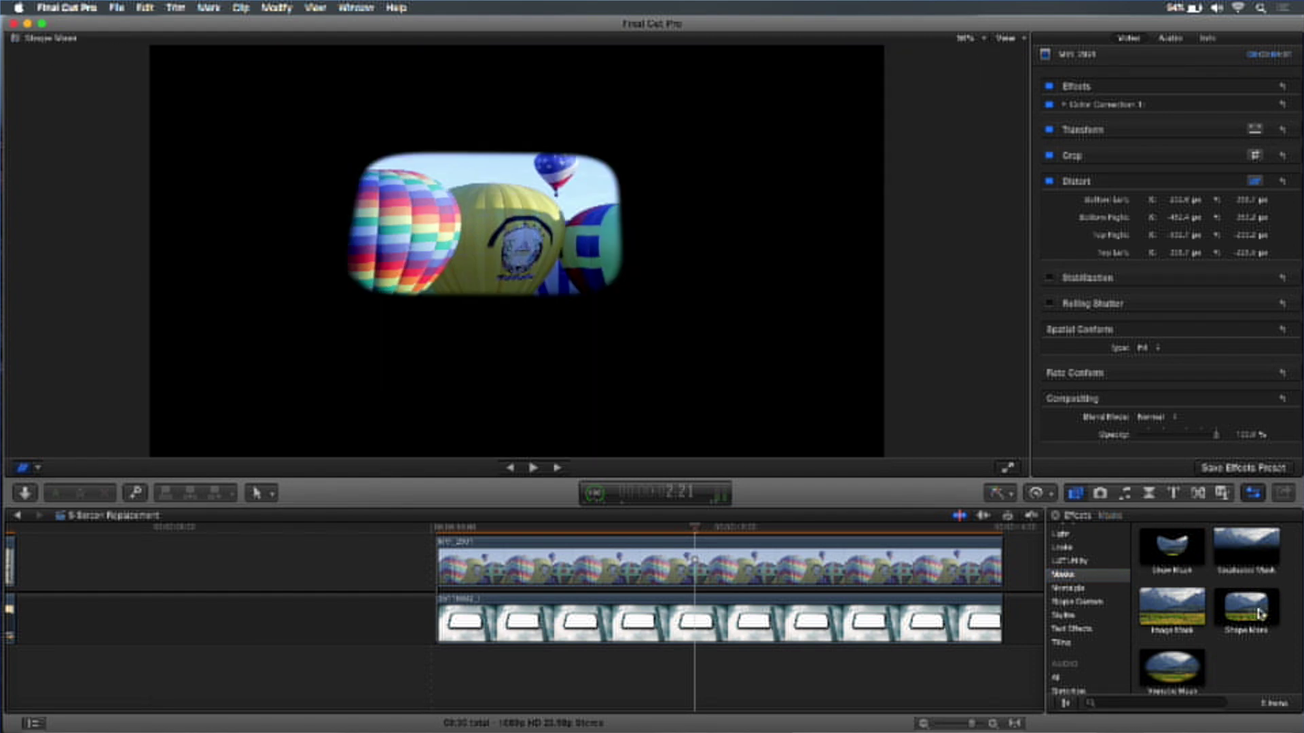
drag(1246, 606, 689, 574)
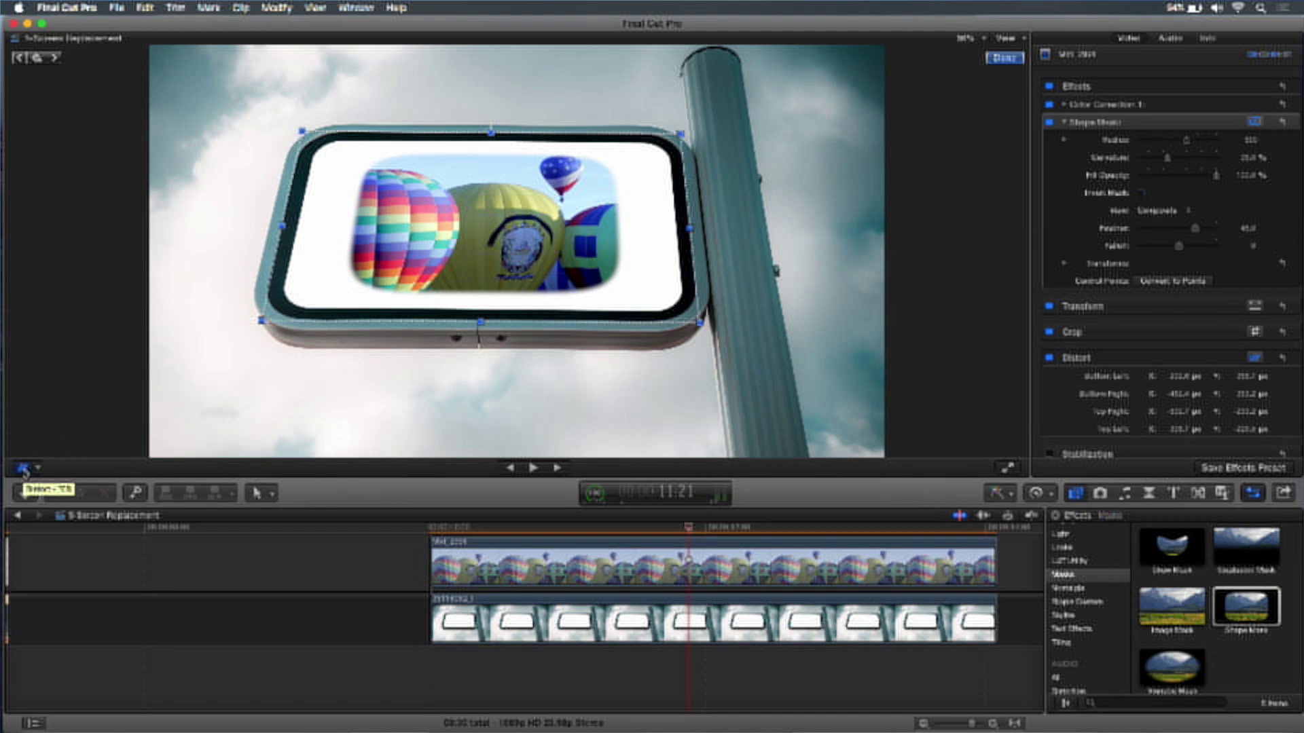
- Hide the Distort overlay and reshape the mask: wider feather, wider and taller, less corner rounding
click(23, 468)
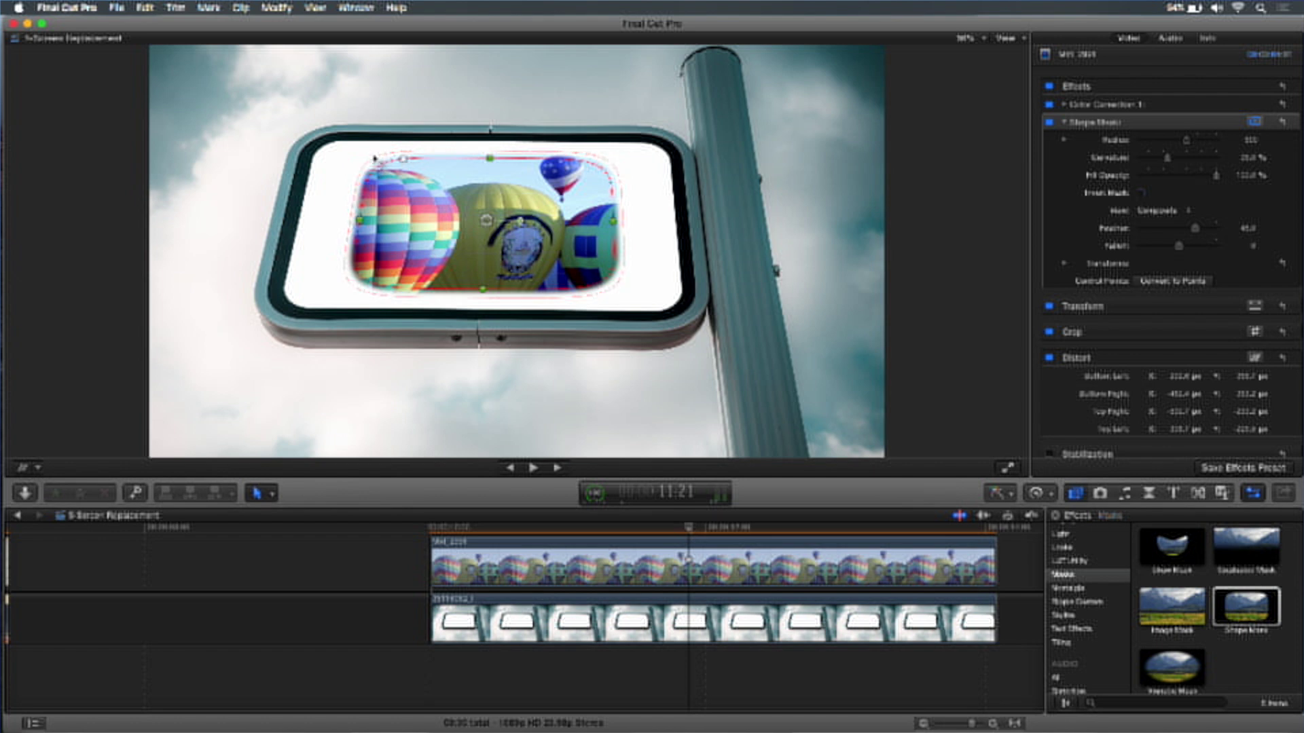
drag(373, 159, 377, 169)
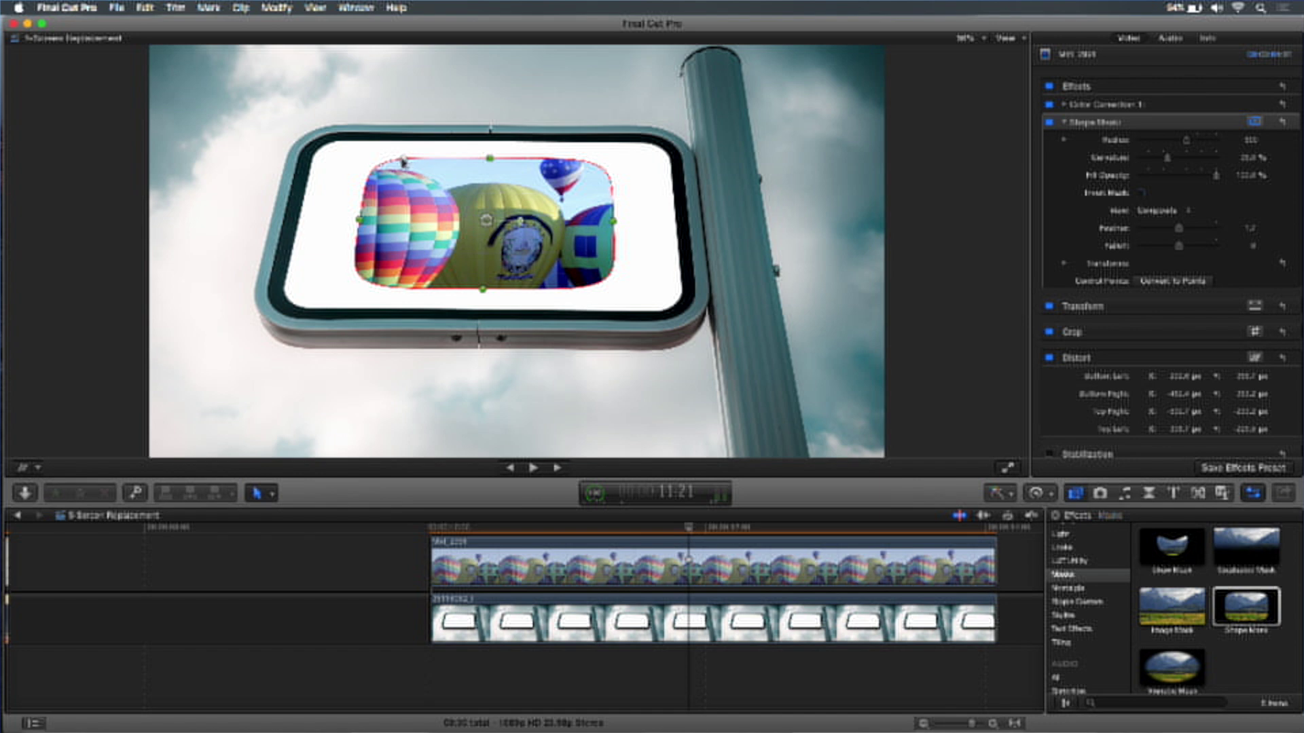
drag(359, 220, 297, 220)
drag(490, 158, 491, 141)
drag(363, 144, 348, 144)
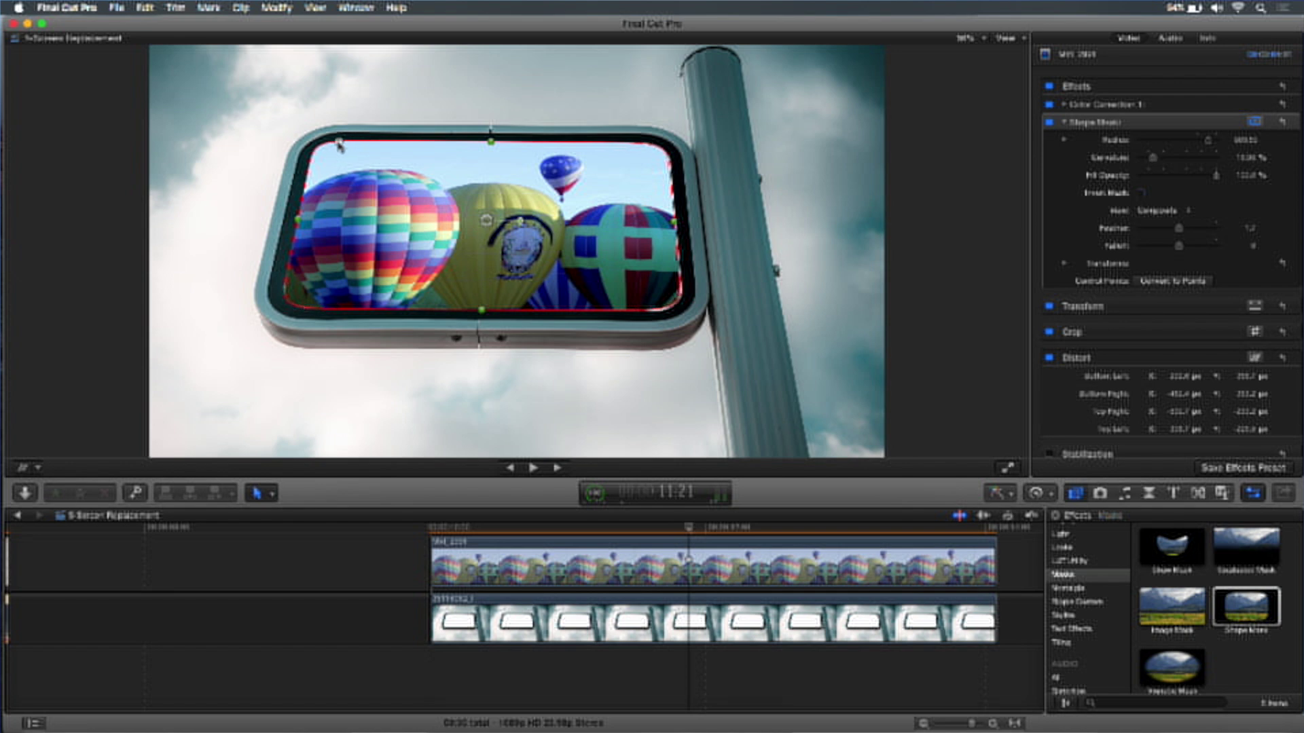
drag(677, 227, 678, 222)
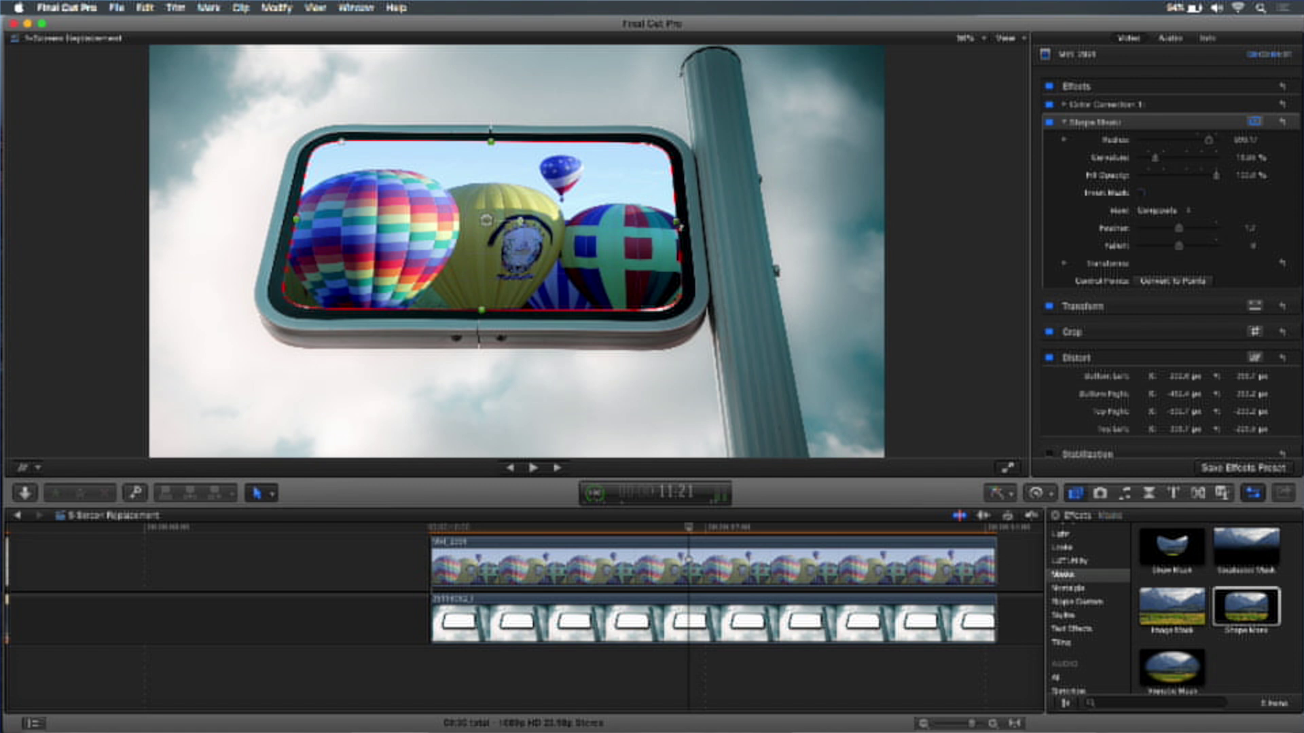
drag(685, 227, 681, 224)
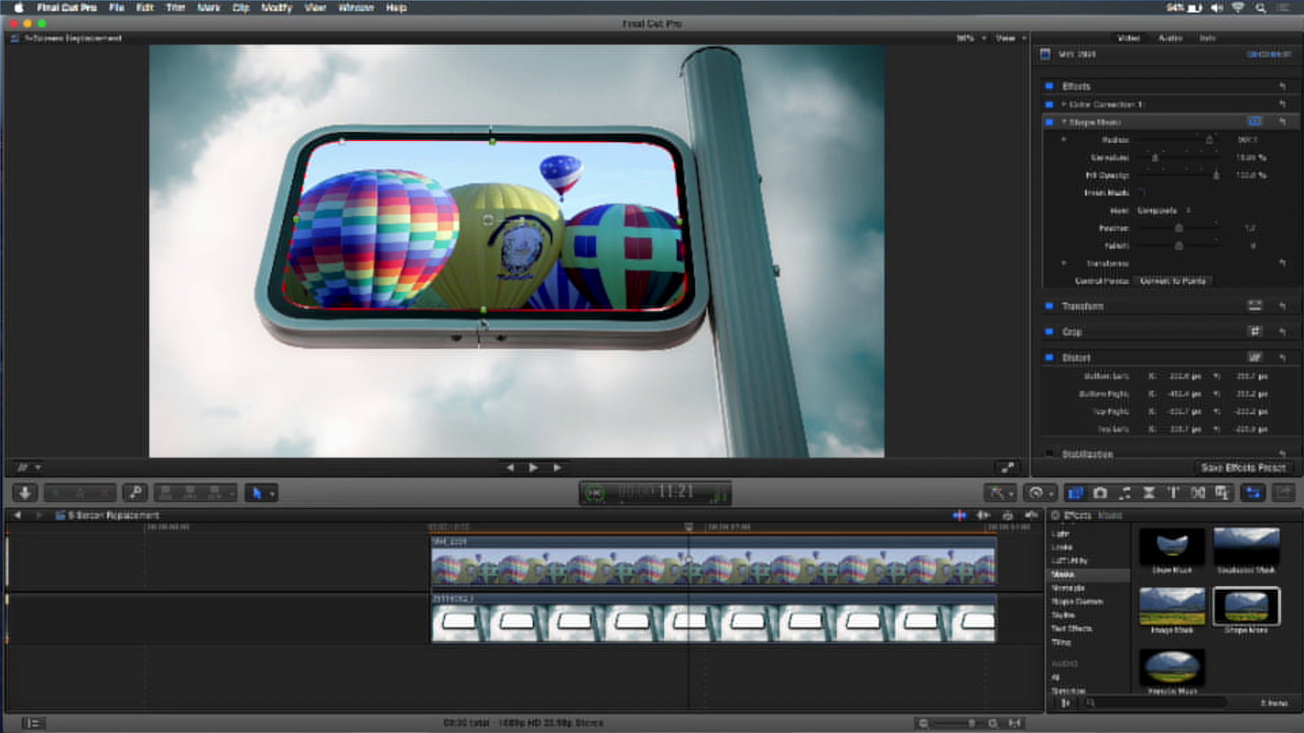
drag(486, 312, 485, 314)
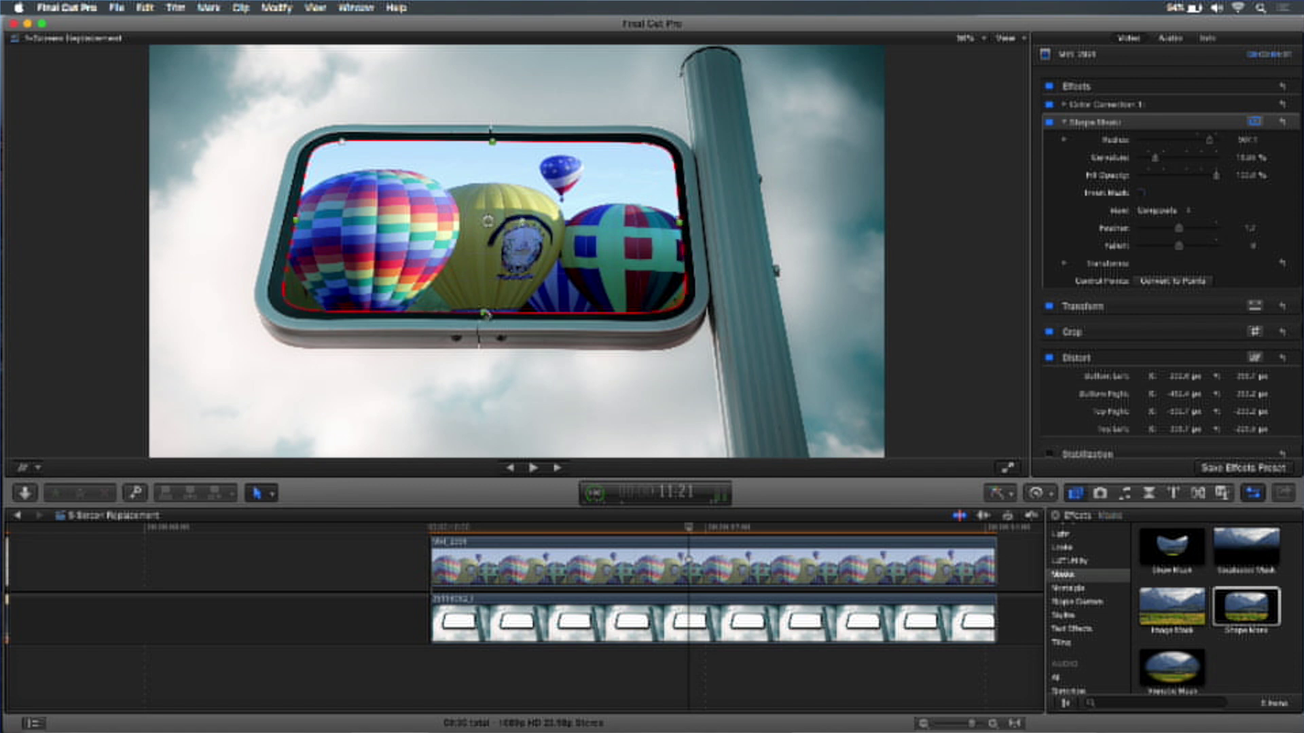
- Deselect the Shape Mask to hide its outline and scrub the sign composite from 12:08
click(1157, 92)
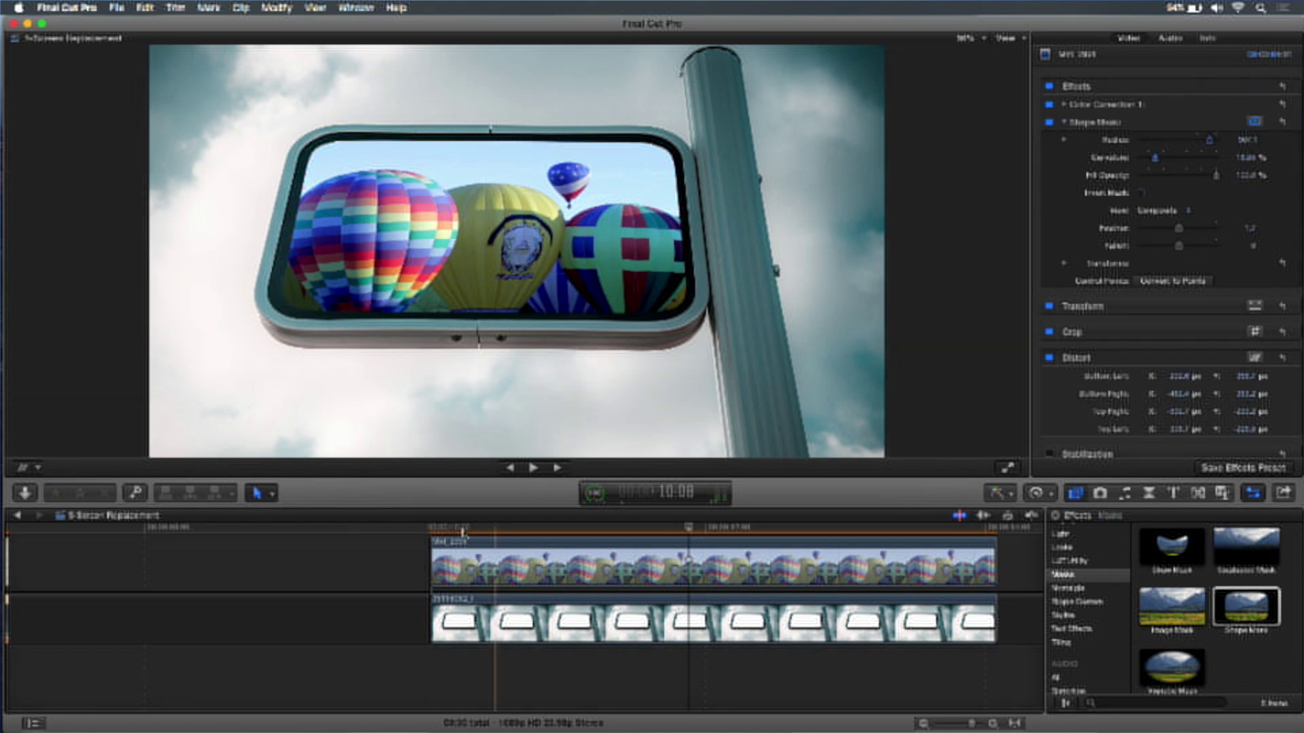
click(752, 535)
drag(752, 529, 711, 528)
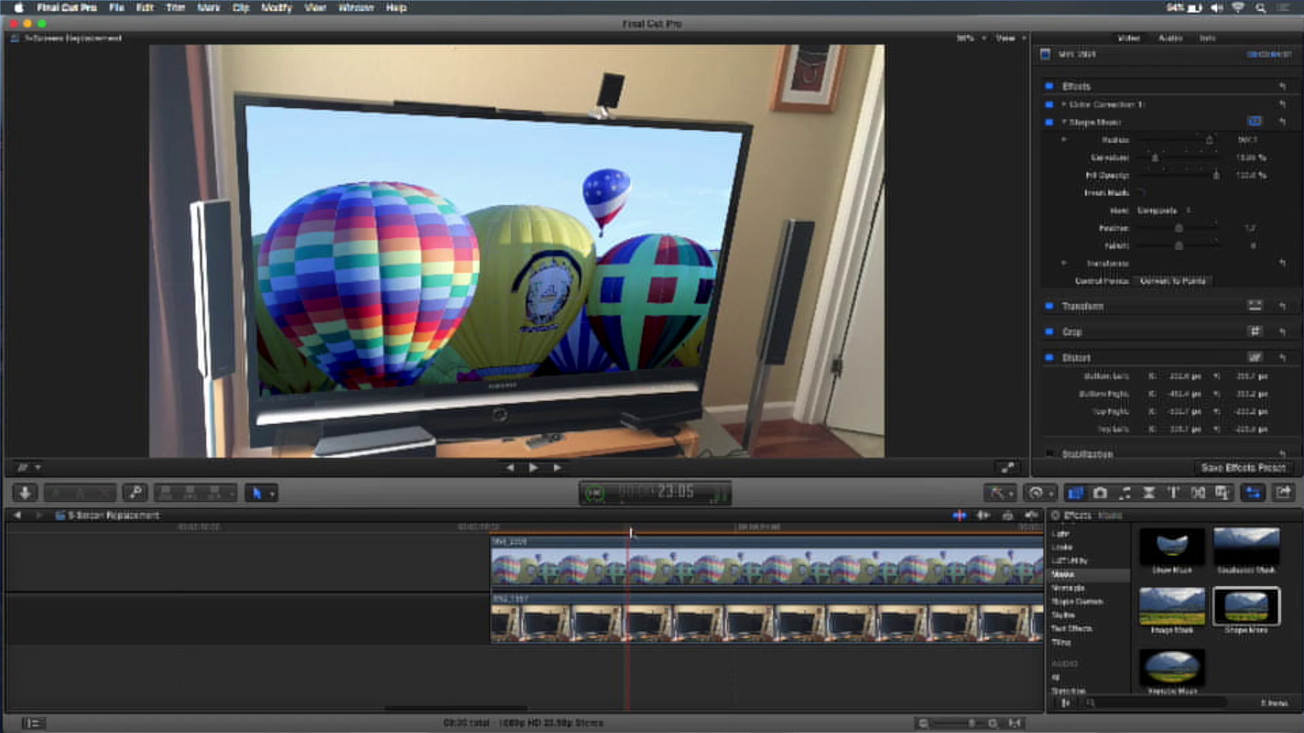
- Scrub the playhead from 26:13 forward into the later balloon close-up clip around 34:13
scroll(630, 532, right, 10)
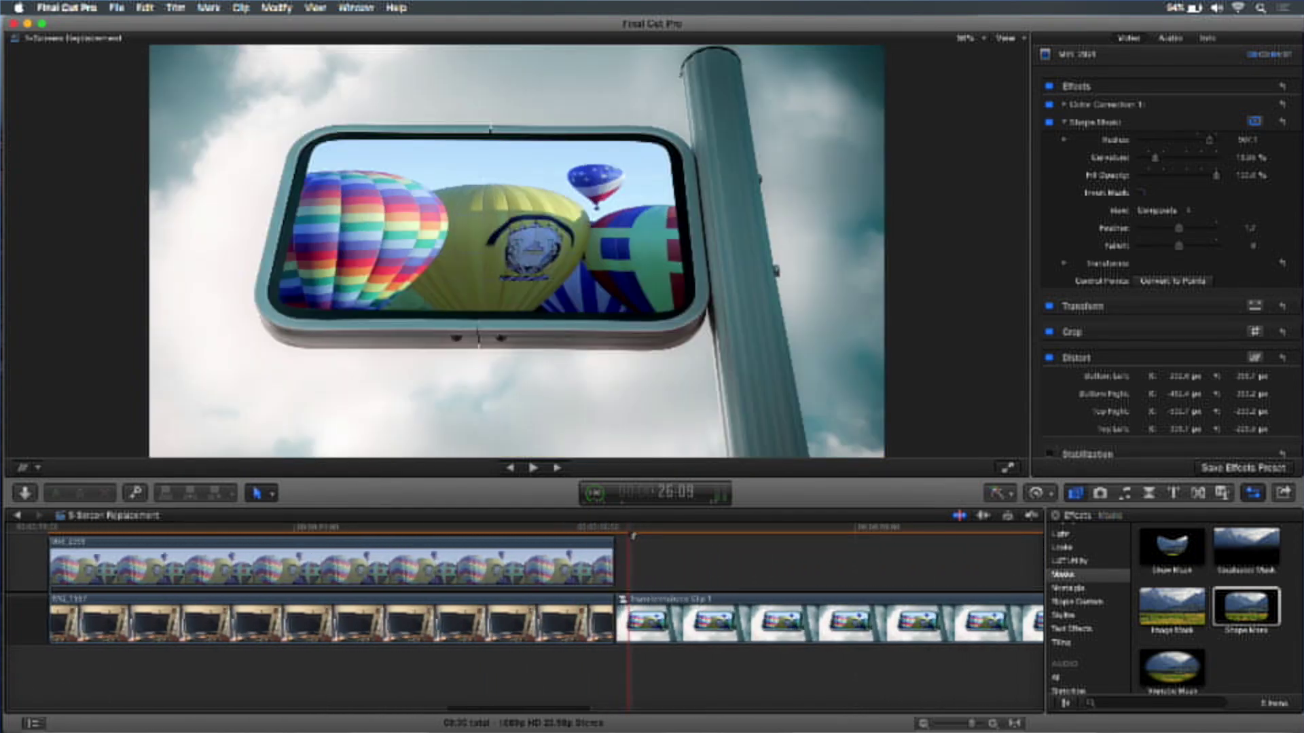
click(471, 534)
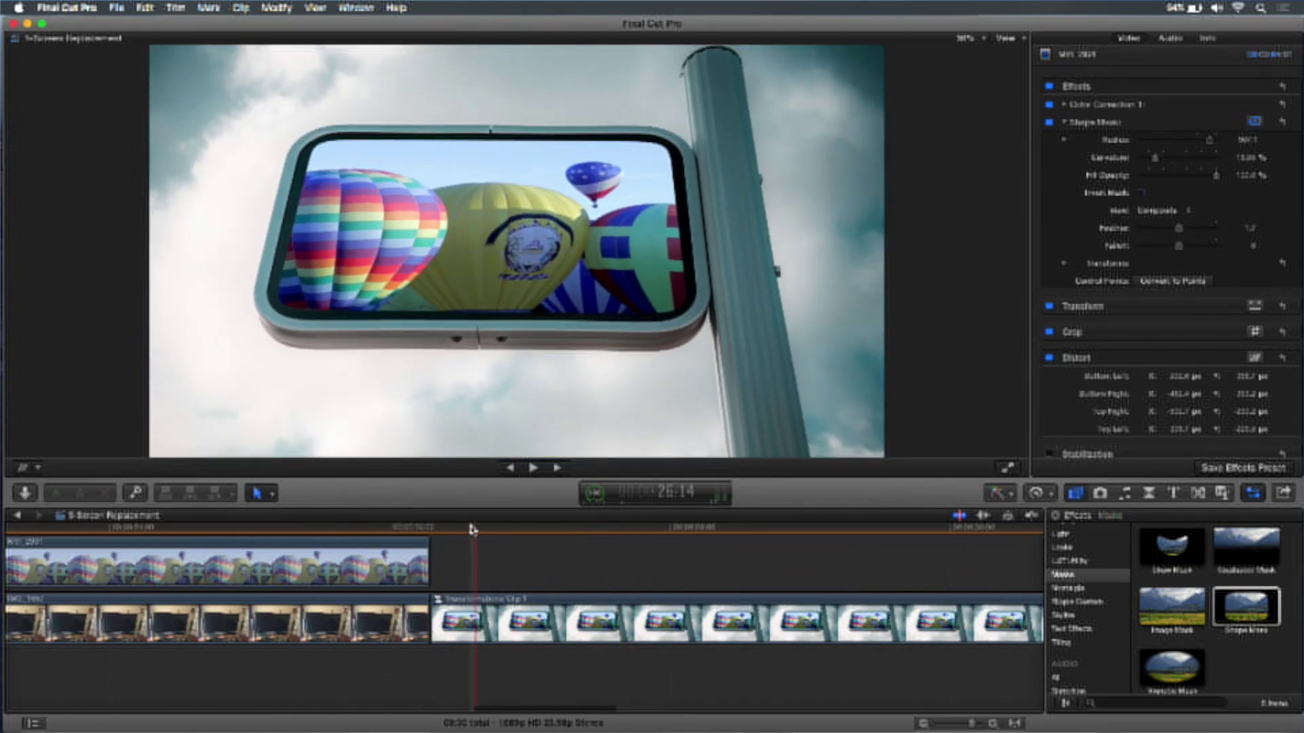
scroll(474, 533, right, 4)
scroll(473, 533, left, 3)
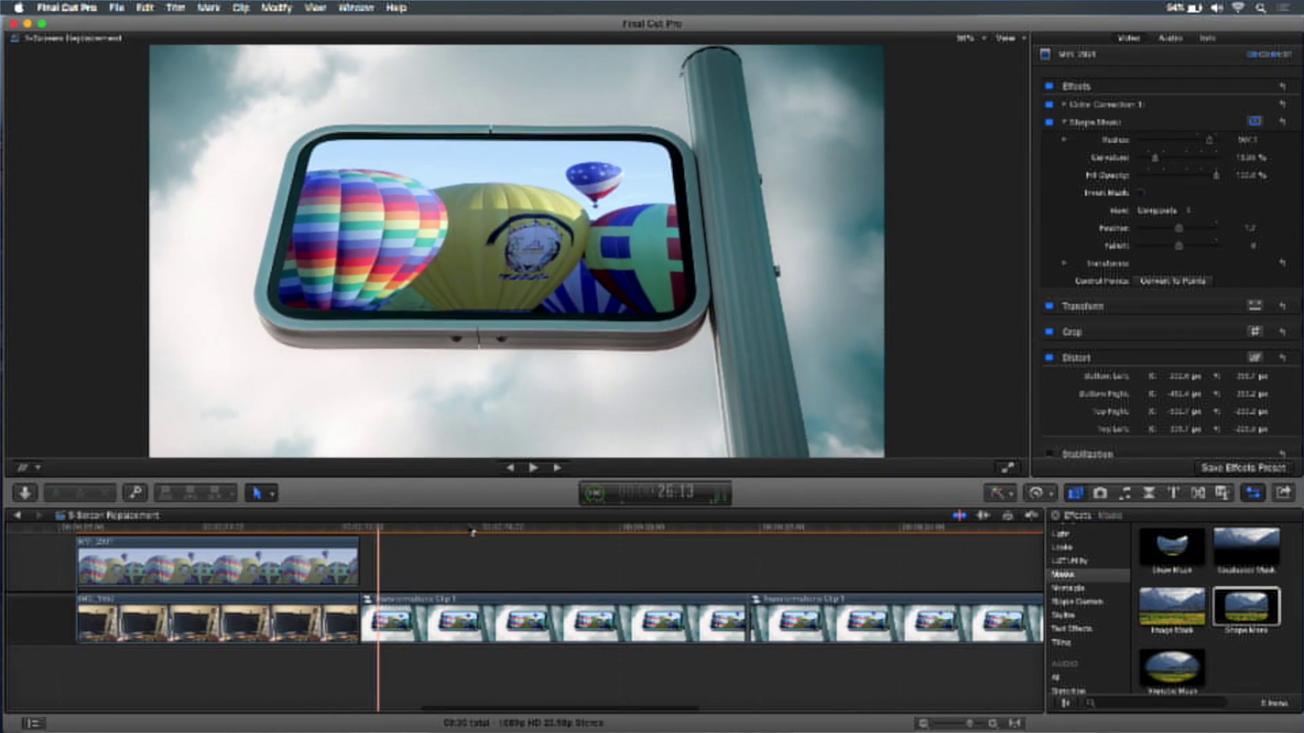
drag(546, 536, 939, 559)
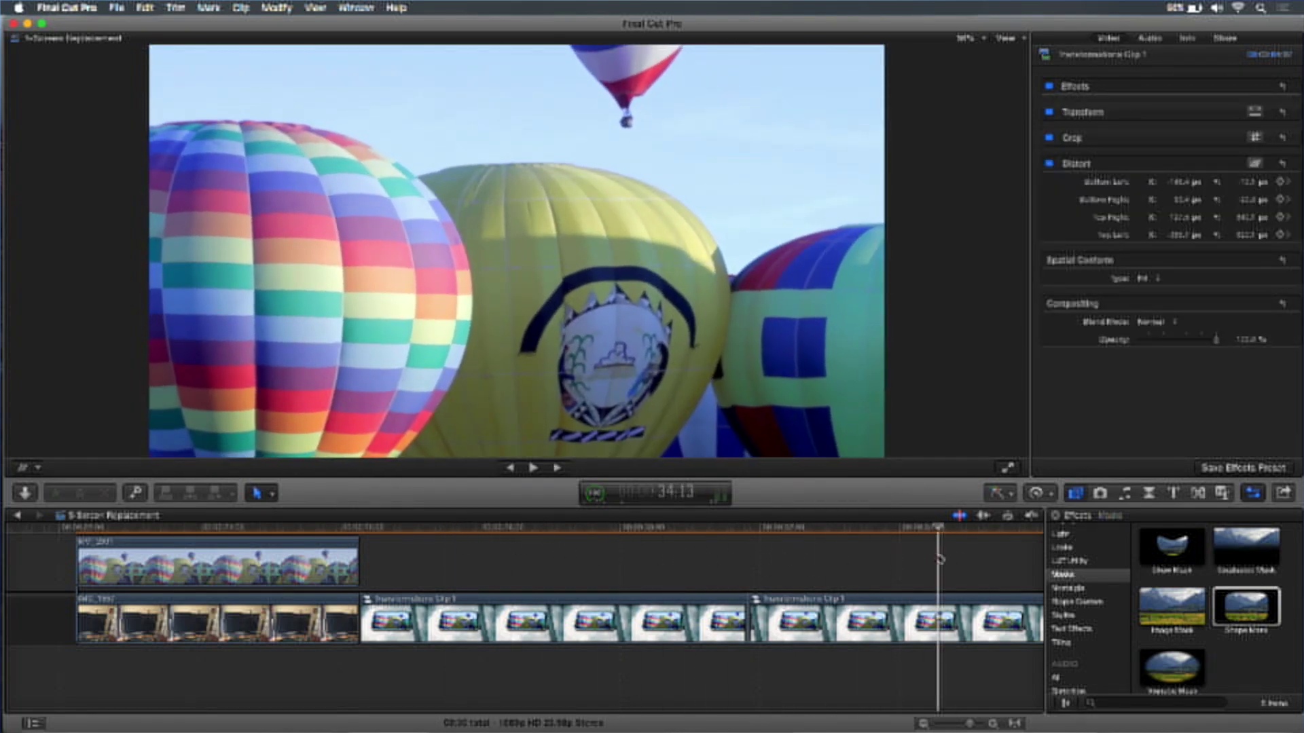